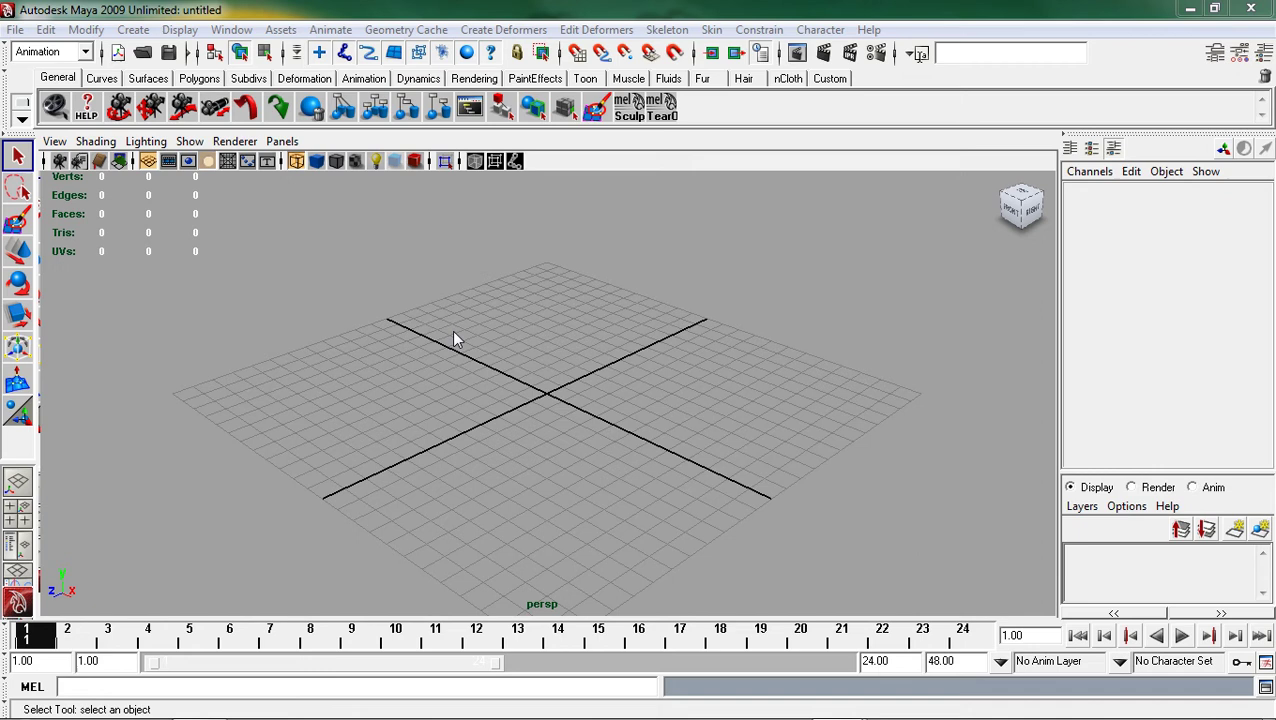
# Step: Activate the CV Curve Tool and zoom out in the maximized top view
pyautogui.click(136, 32)
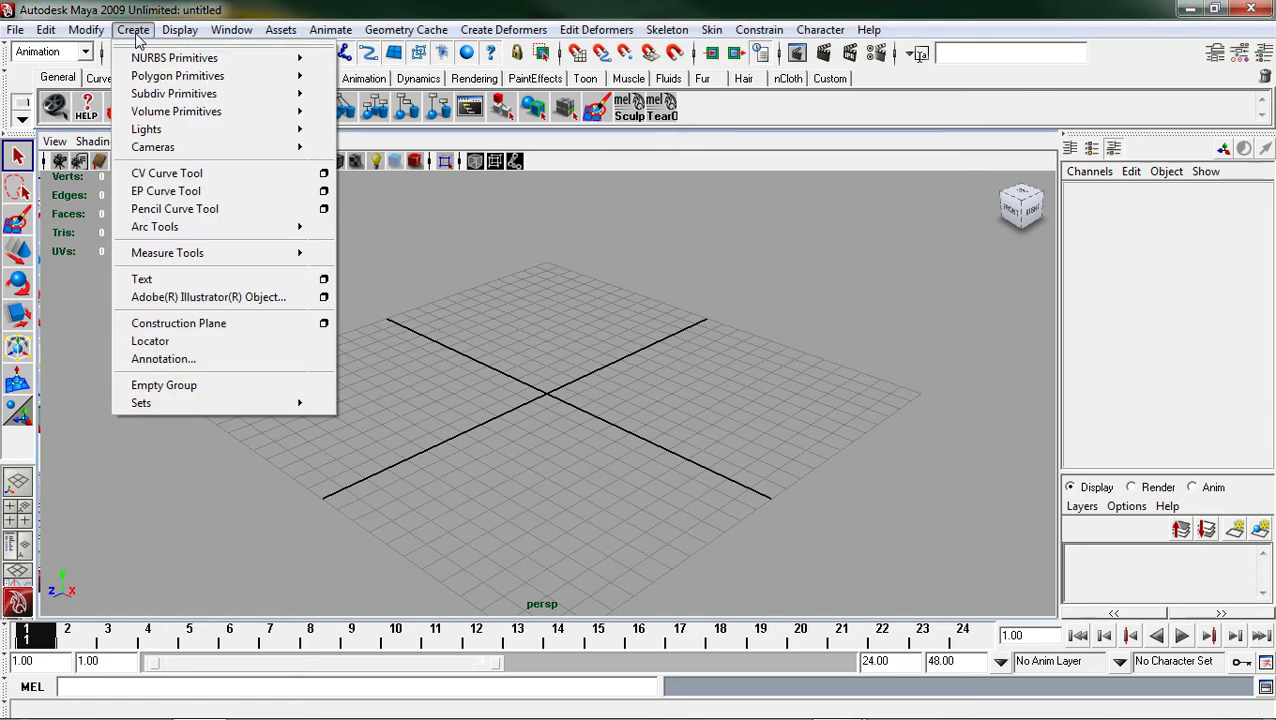
pyautogui.click(176, 176)
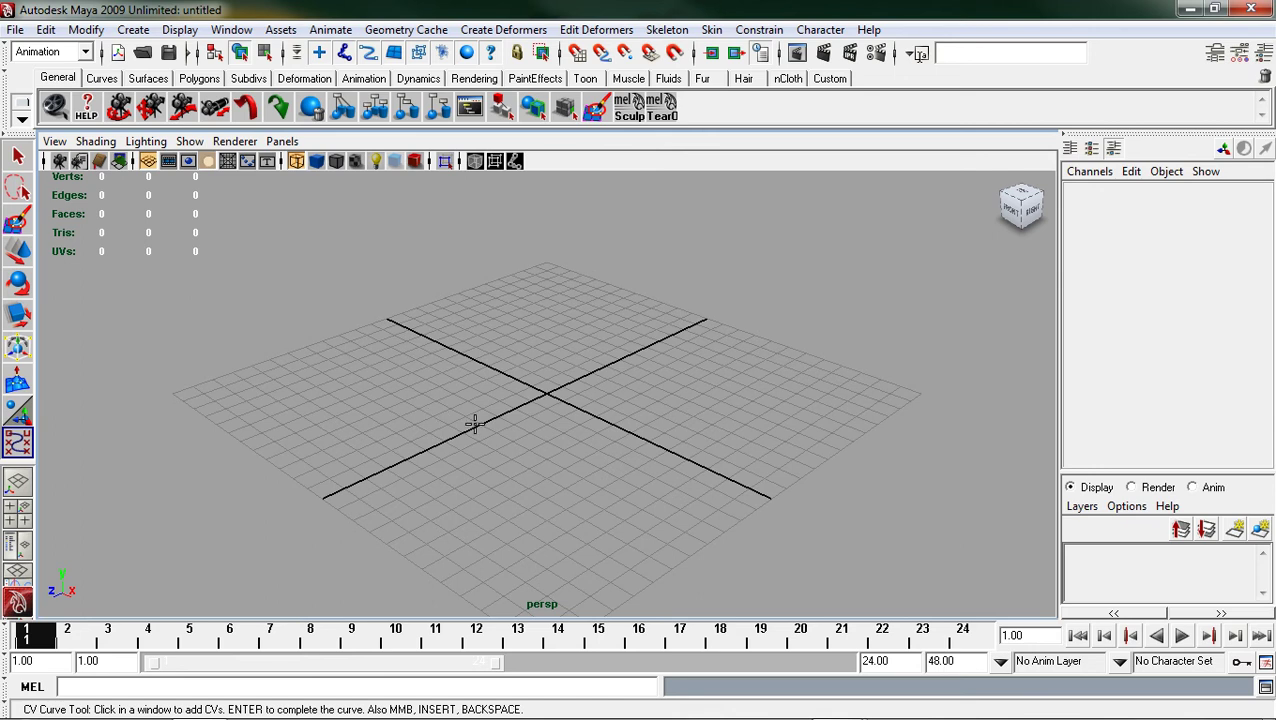
pyautogui.press('space')
pyautogui.press('space')
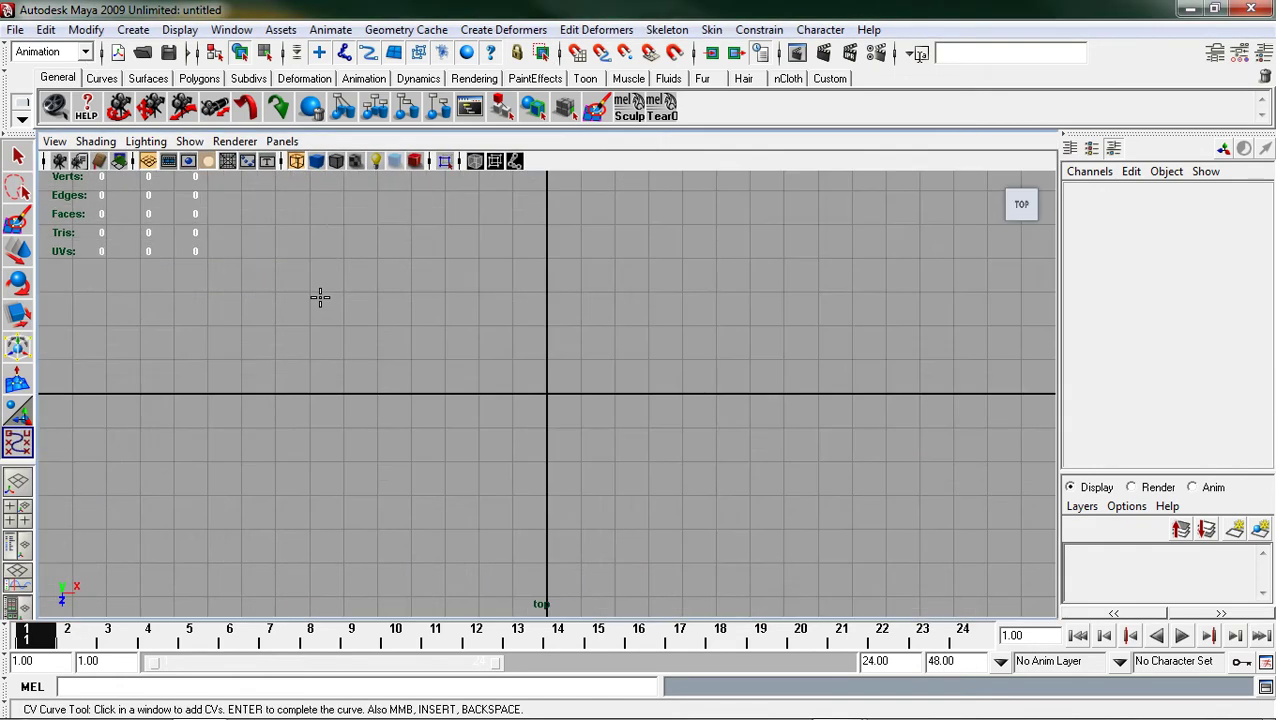
pyautogui.keyDown('alt'); pyautogui.moveTo(553, 425); pyautogui.dragTo(201, 393, button='right'); pyautogui.keyUp('alt')
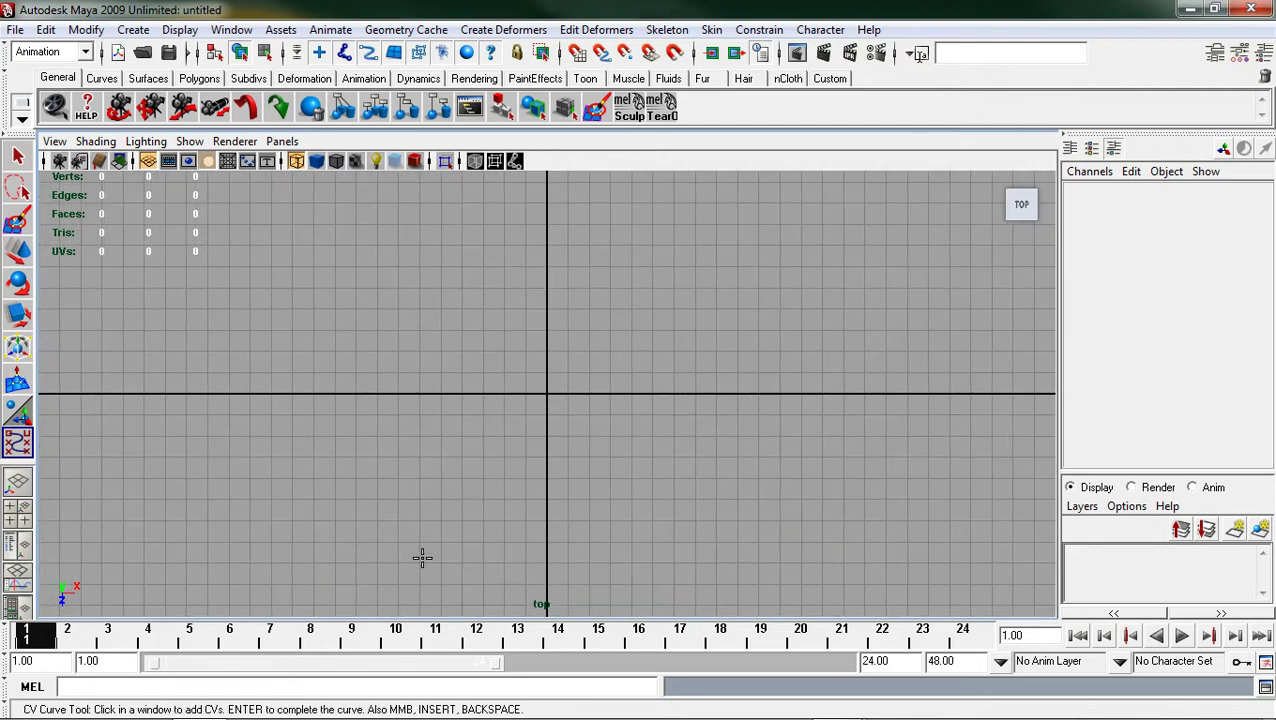
# Step: Place five CVs running up then bending right to finish curve1, and return to the perspective view
pyautogui.click(419, 563)
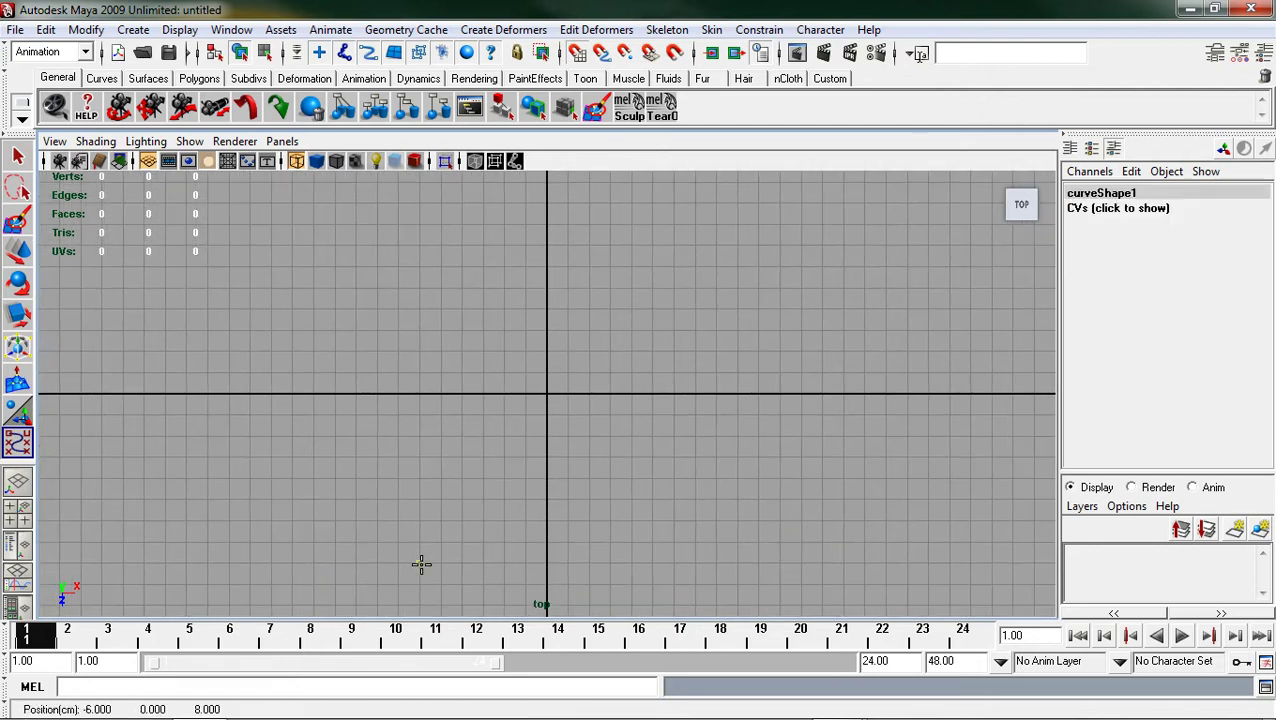
pyautogui.click(419, 308)
pyautogui.click(419, 267)
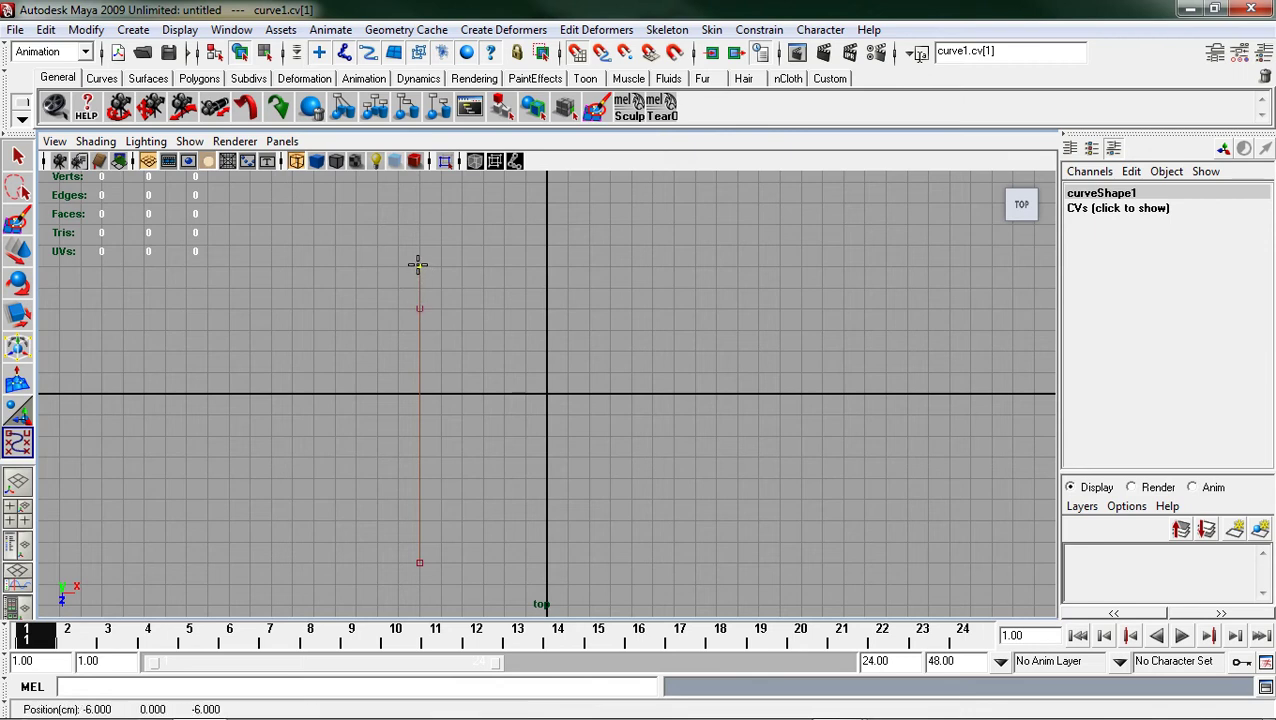
pyautogui.click(462, 267)
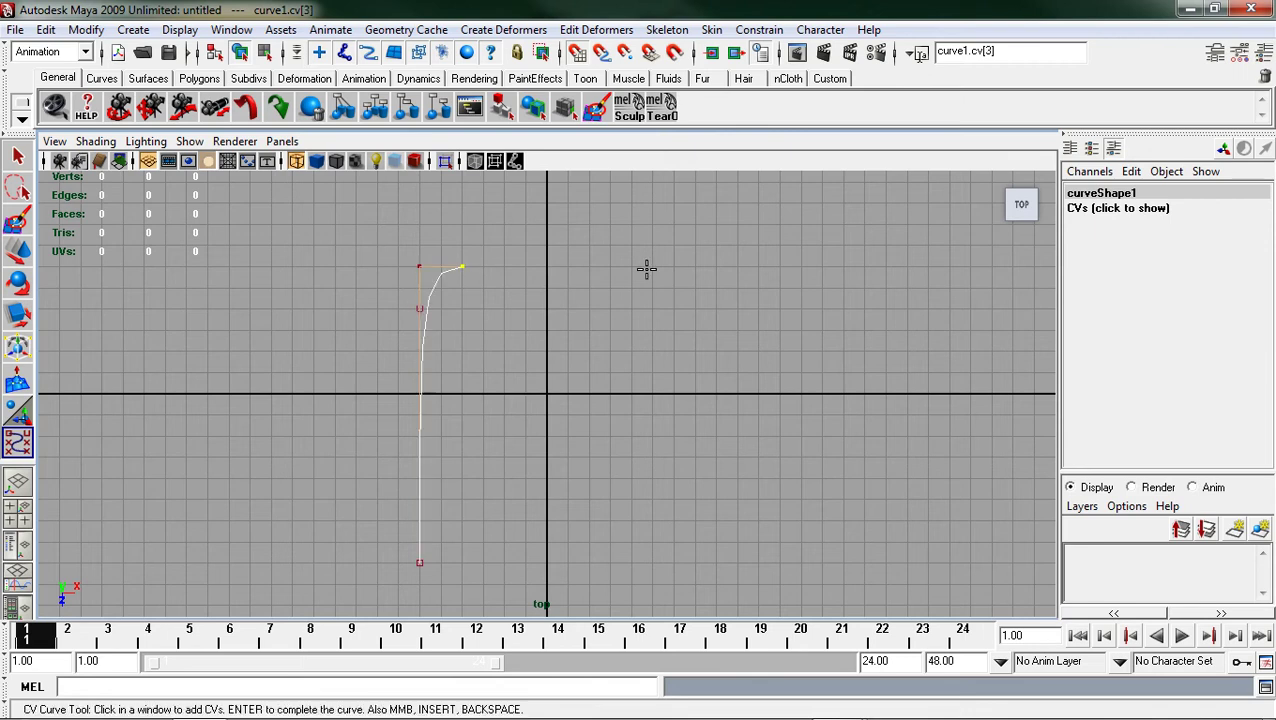
pyautogui.click(632, 267)
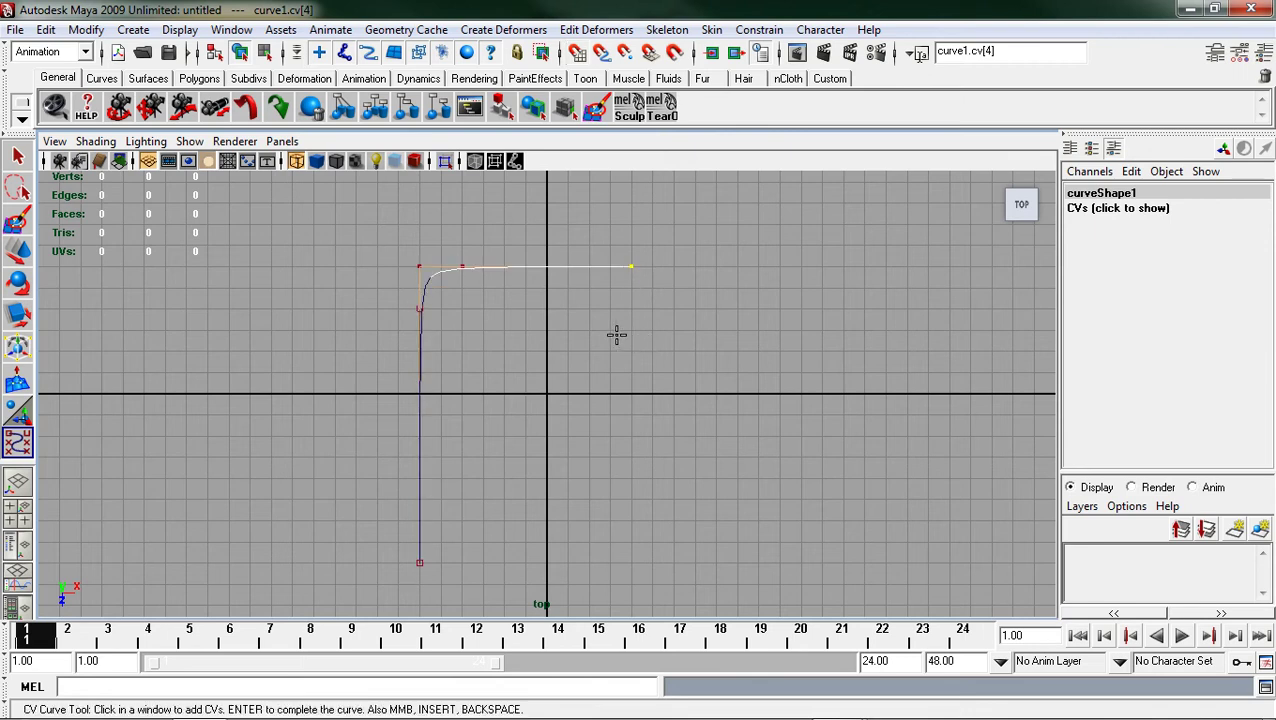
pyautogui.press('q')
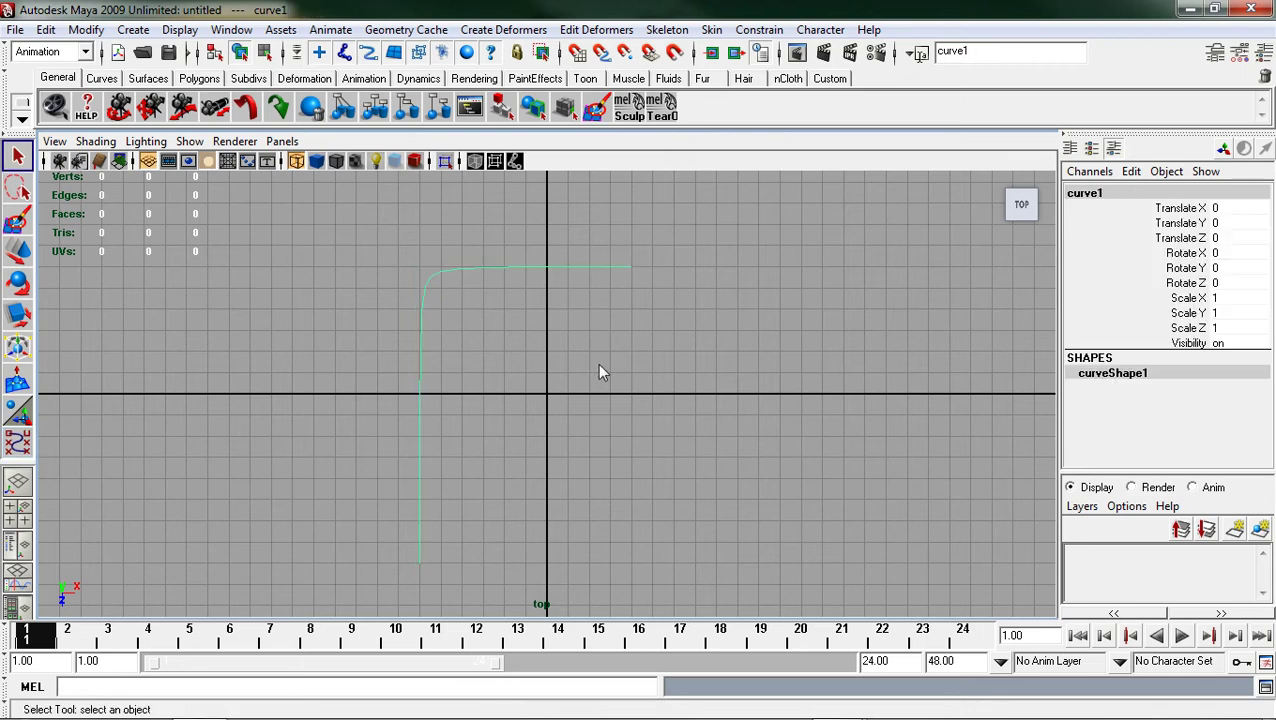
pyautogui.press('space')
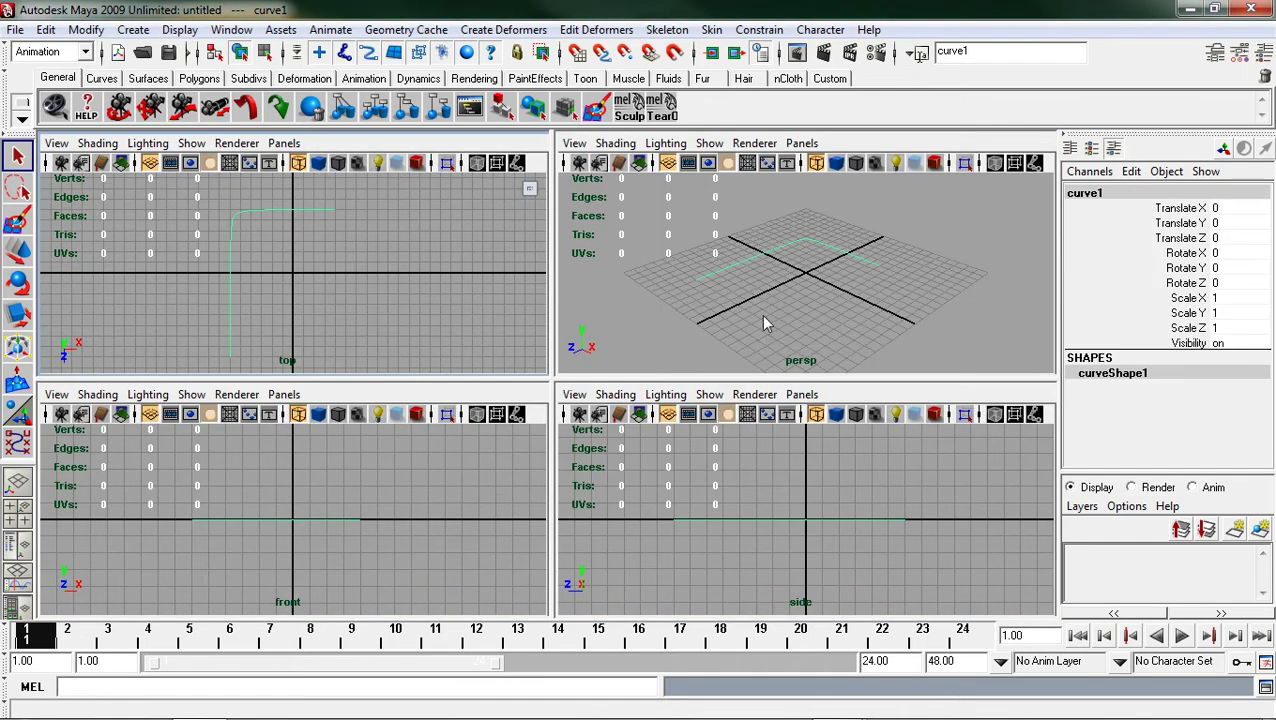
pyautogui.press('space')
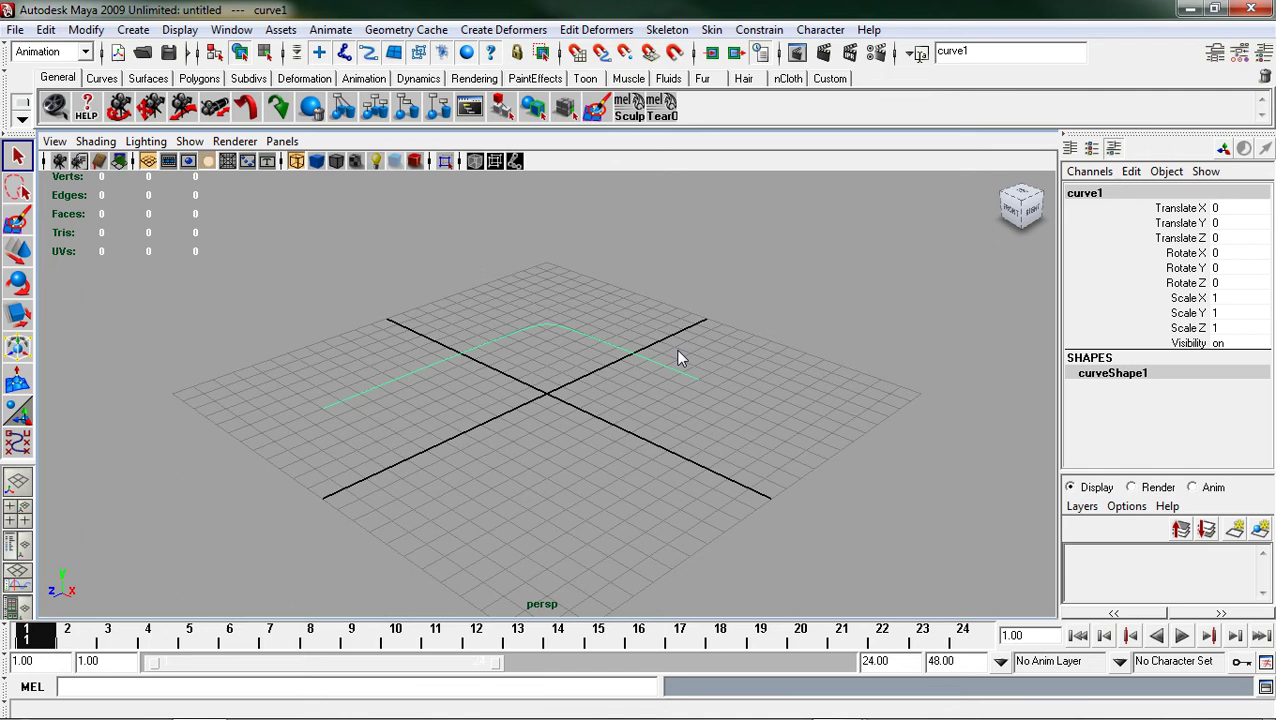
# Step: Create a Camera and Aim from Create > Cameras, adding camera1 and camera1_aim
pyautogui.click(133, 29)
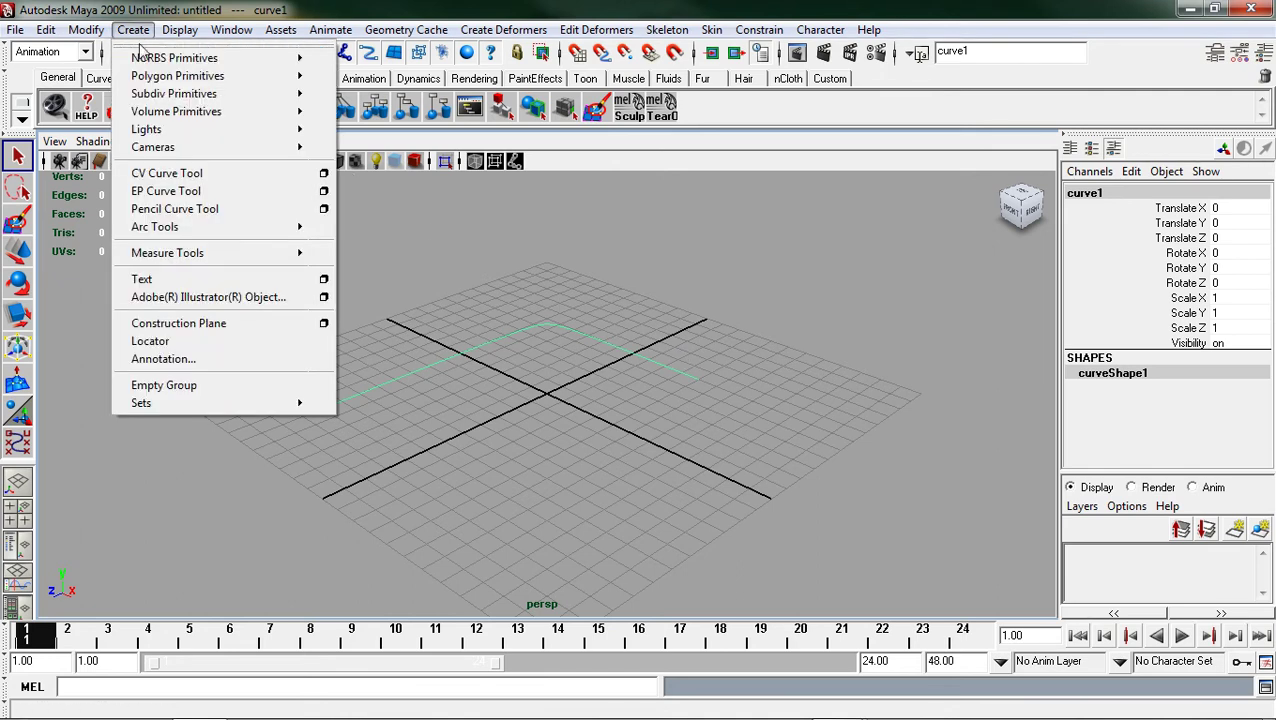
pyautogui.moveTo(196, 147)
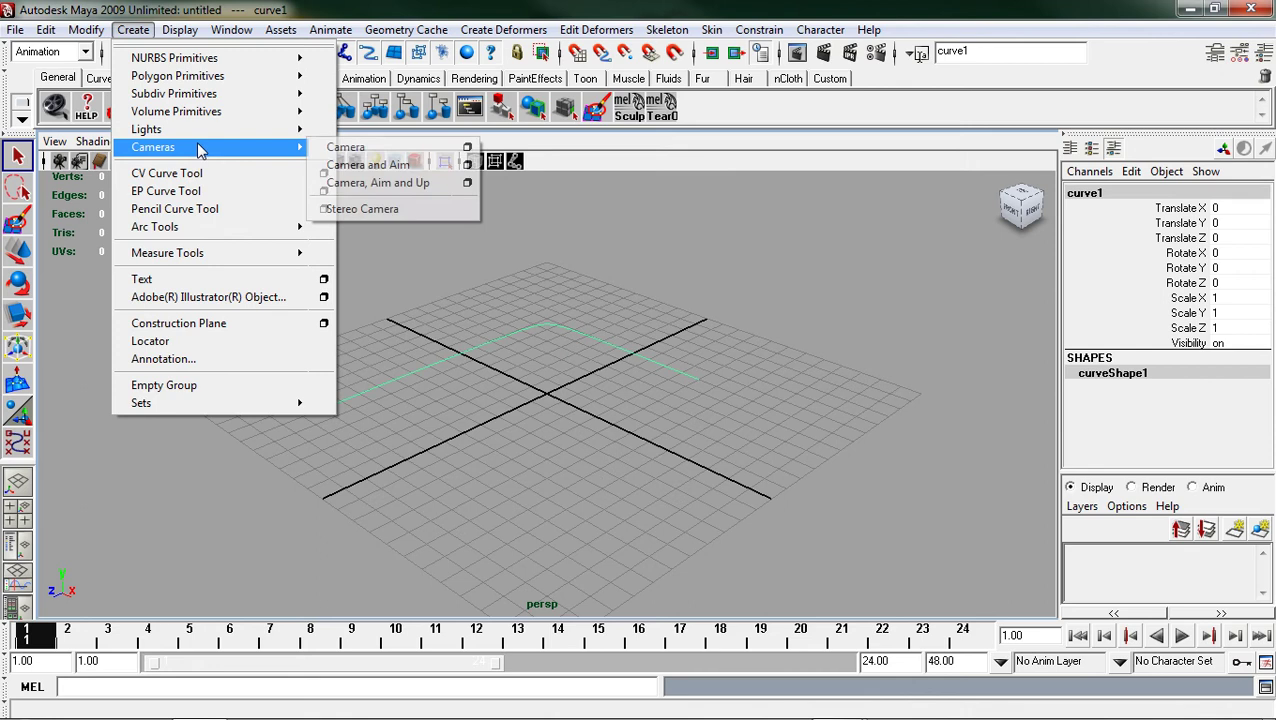
pyautogui.click(367, 166)
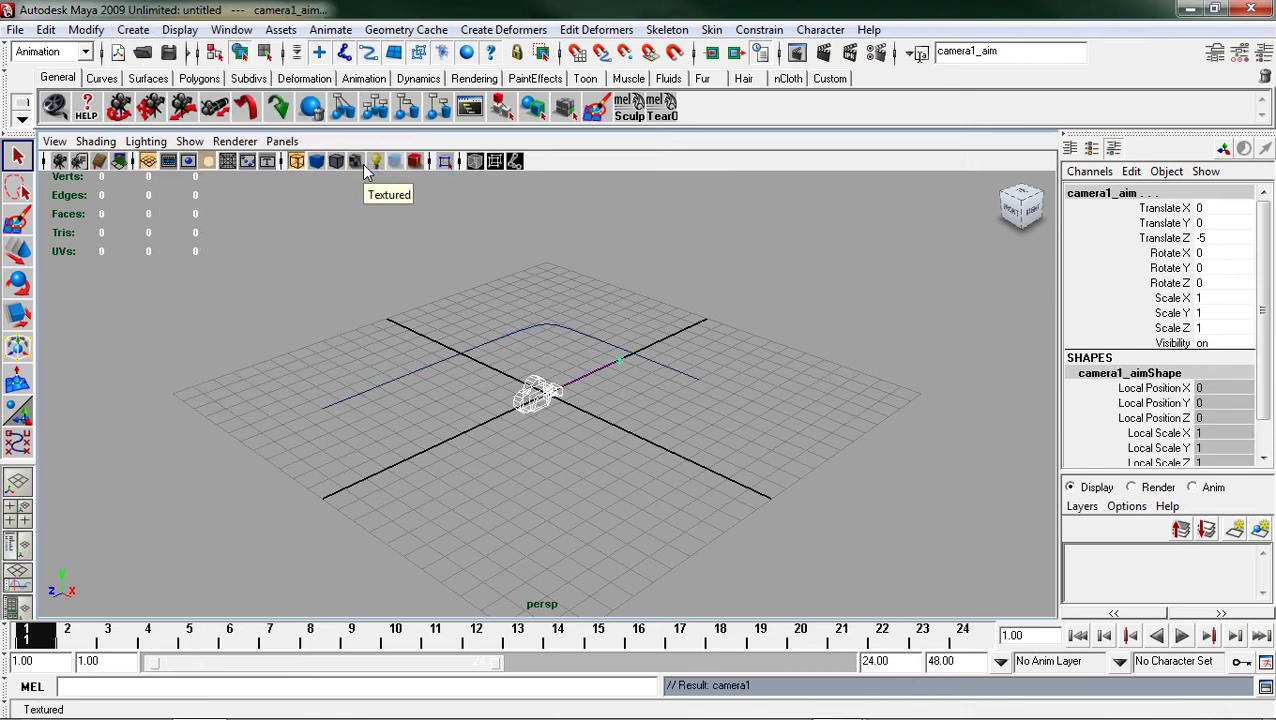
# Step: View the camera nodes in the Hypergraph Hierarchy with hidden nodes shown
pyautogui.click(229, 30)
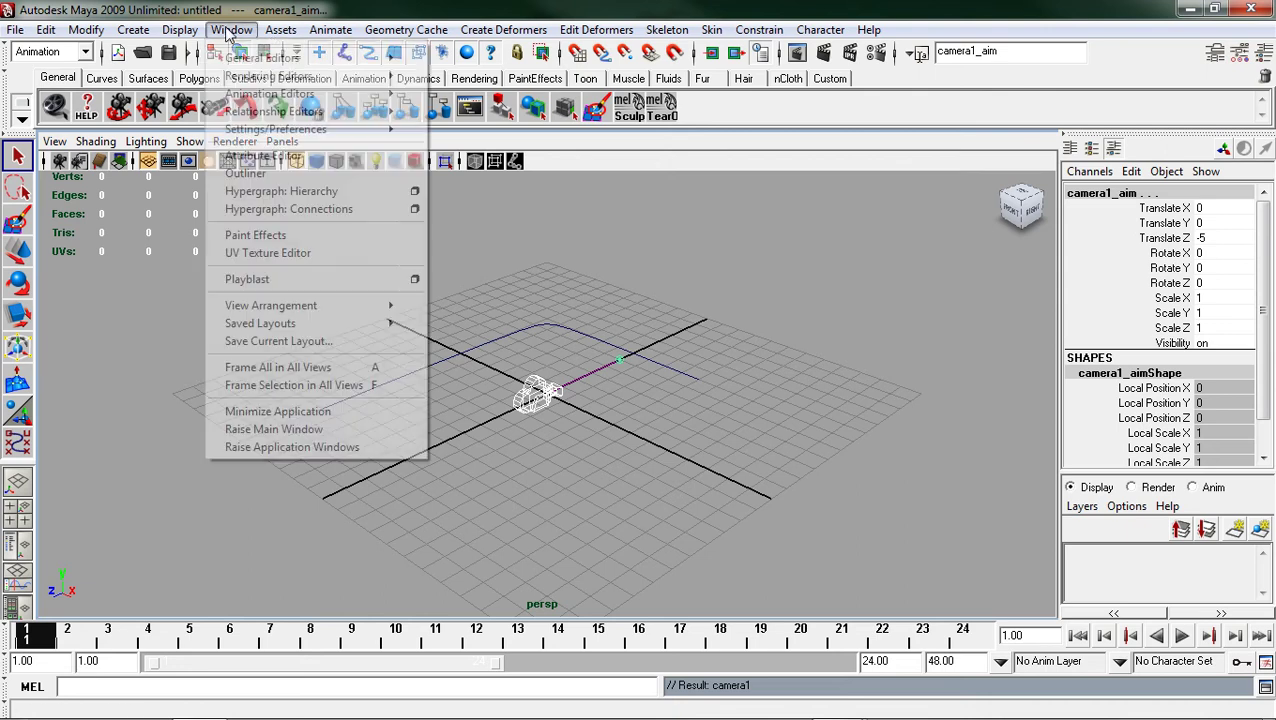
pyautogui.click(284, 192)
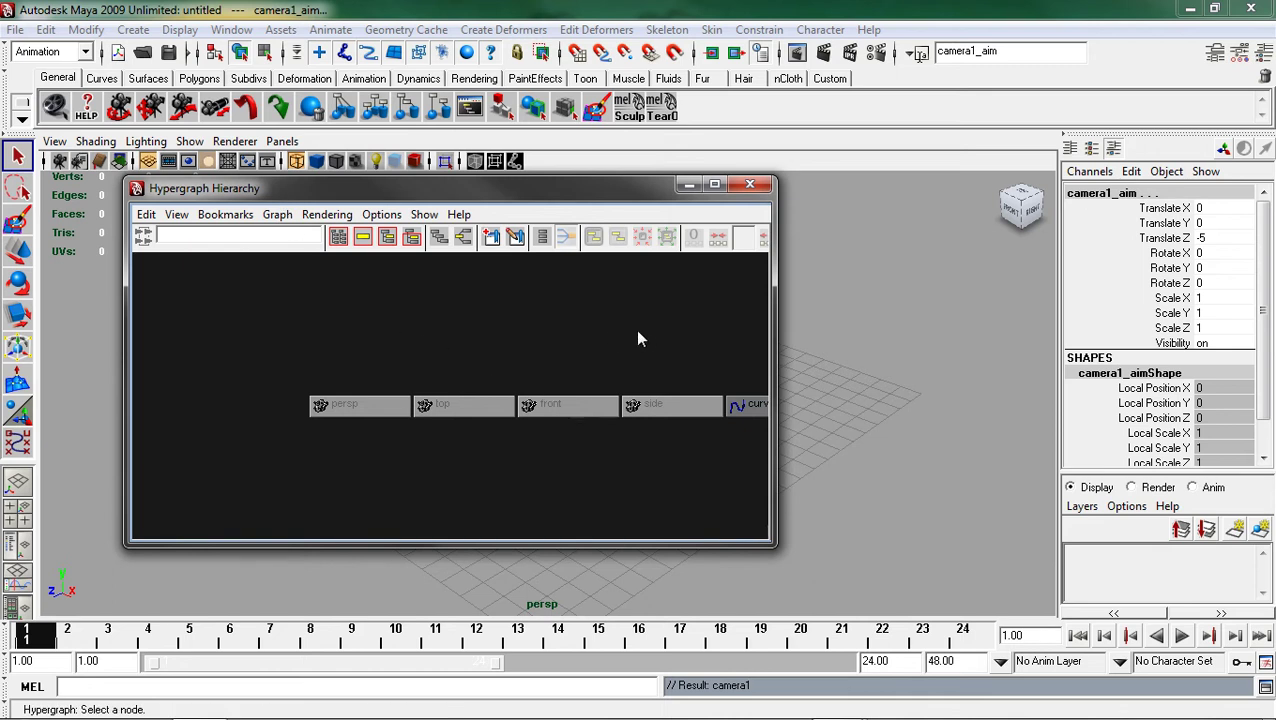
pyautogui.press('f')
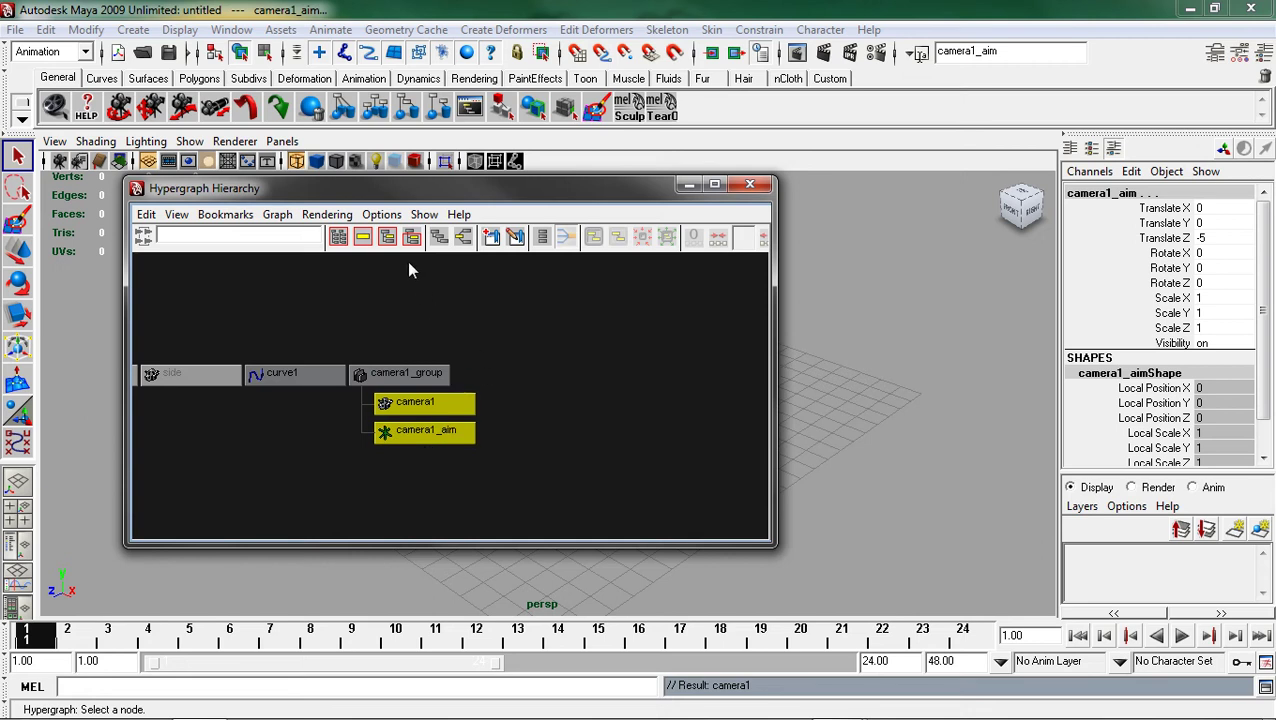
pyautogui.click(382, 216)
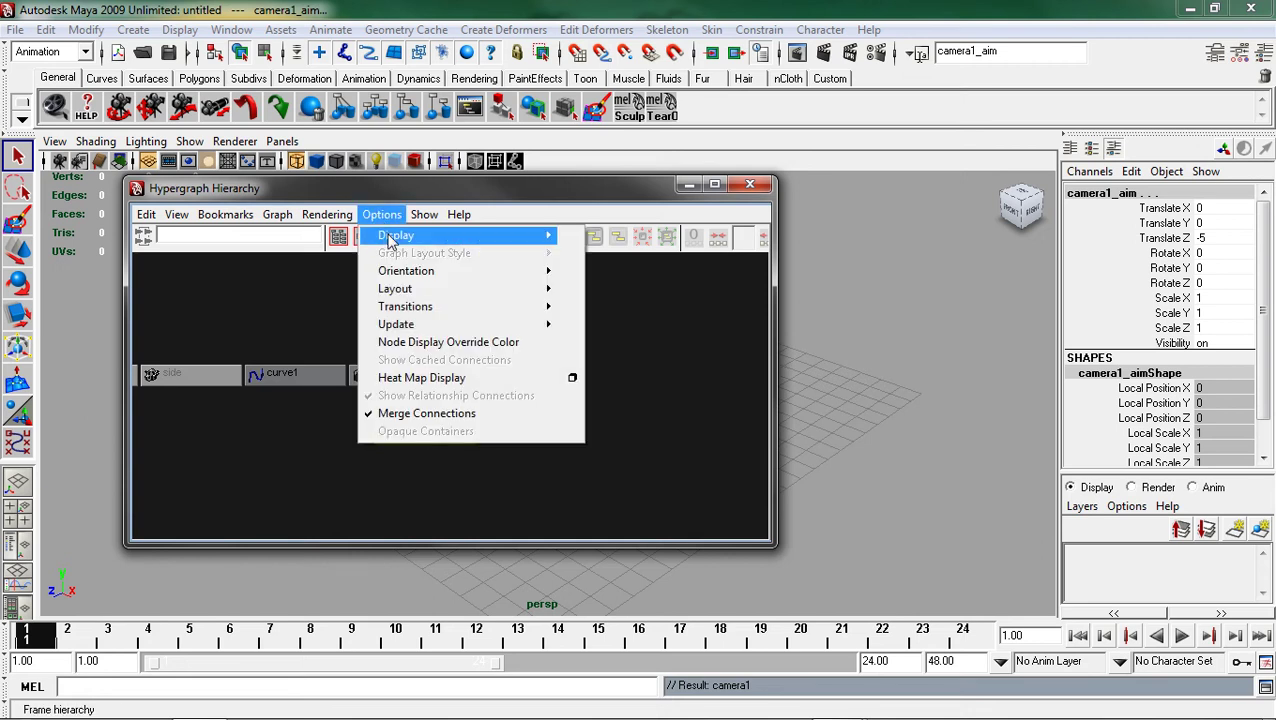
pyautogui.moveTo(396, 240)
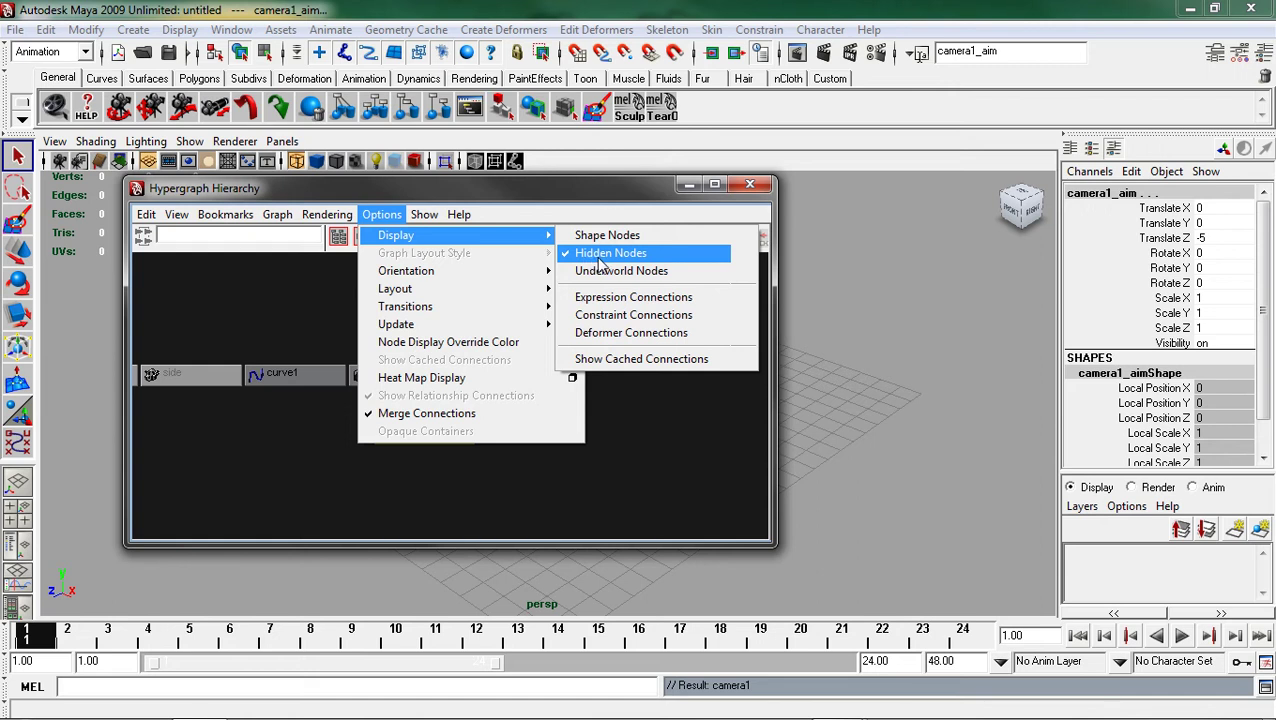
pyautogui.click(600, 262)
# Step: Drag camera1_aim out of camera1_group to a top-level node and close the Hypergraph
pyautogui.click(262, 335)
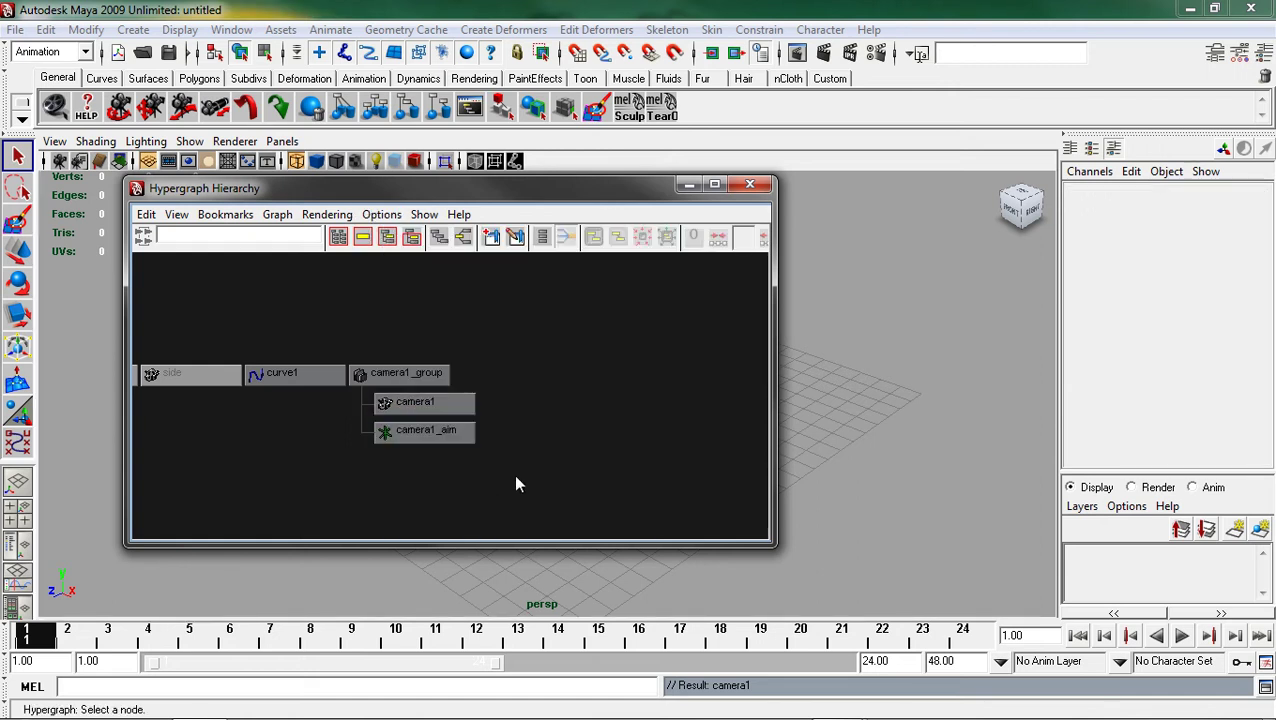
pyautogui.click(420, 440)
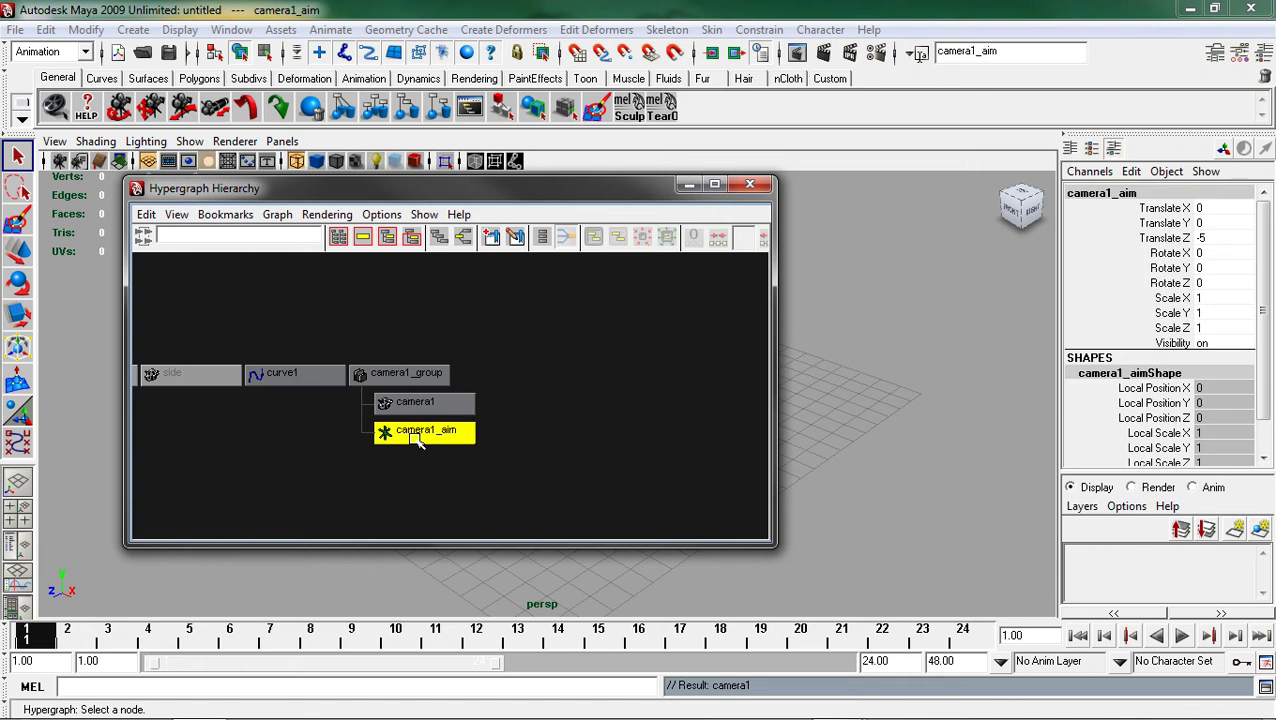
pyautogui.moveTo(420, 440); pyautogui.dragTo(520, 385, button='middle')
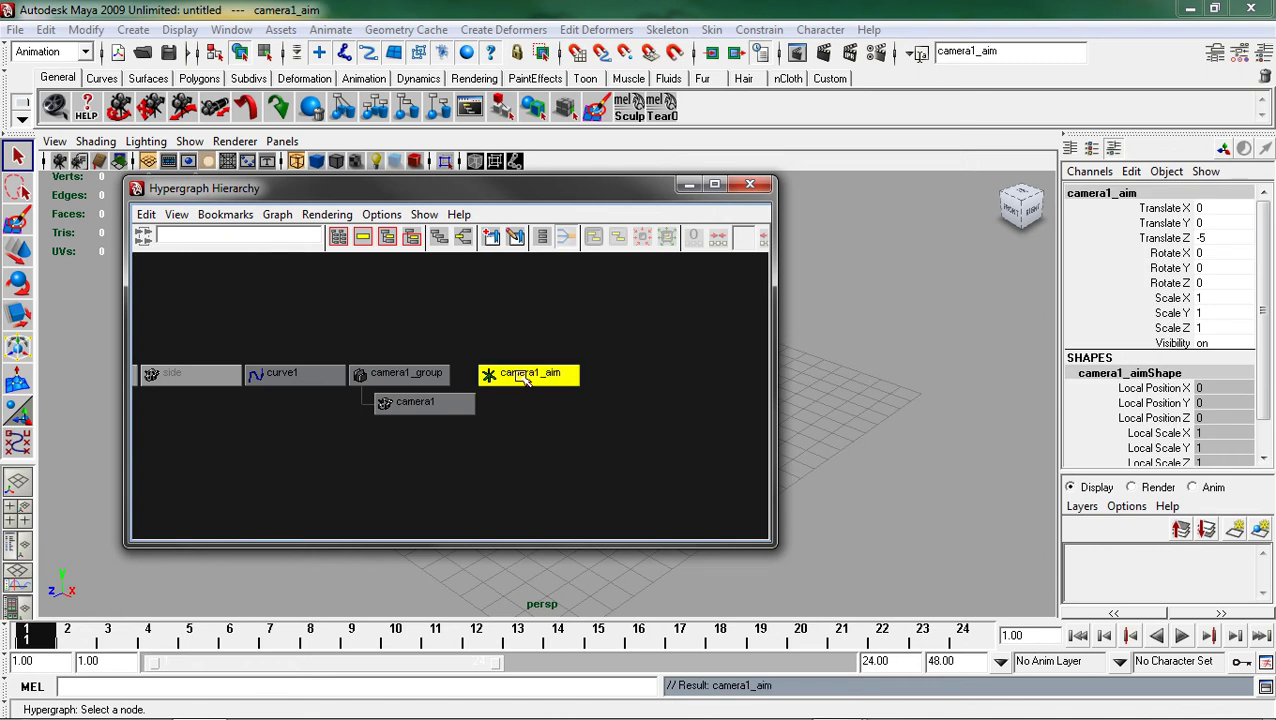
pyautogui.click(752, 187)
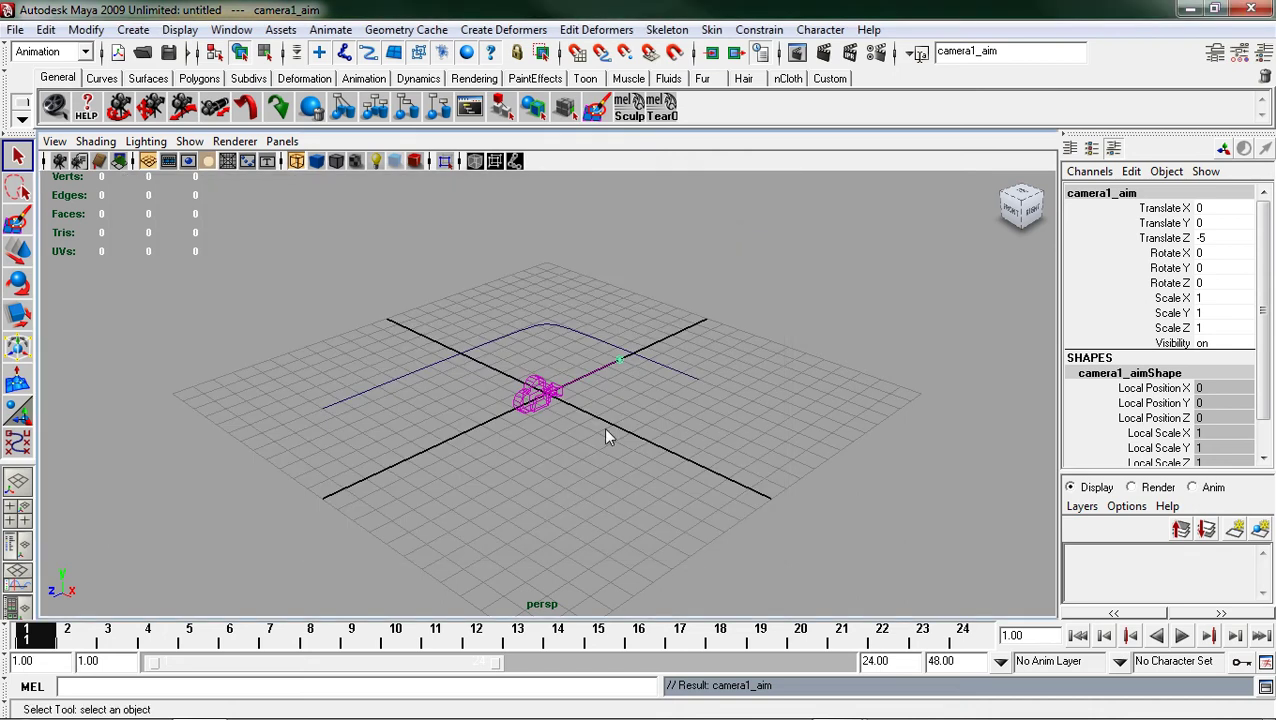
# Step: In the Hypergraph connections view, delete camera1_group's rotate connection into camera1, then minimize the graph
pyautogui.click(231, 30)
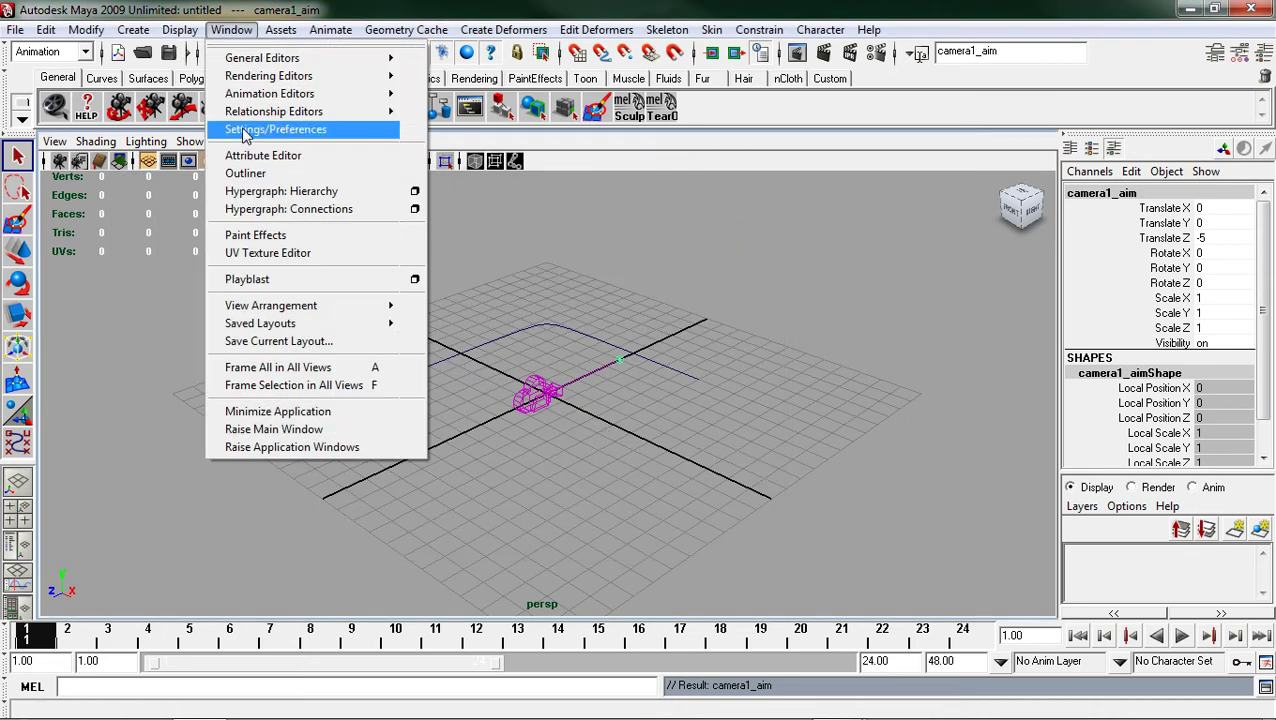
pyautogui.click(270, 212)
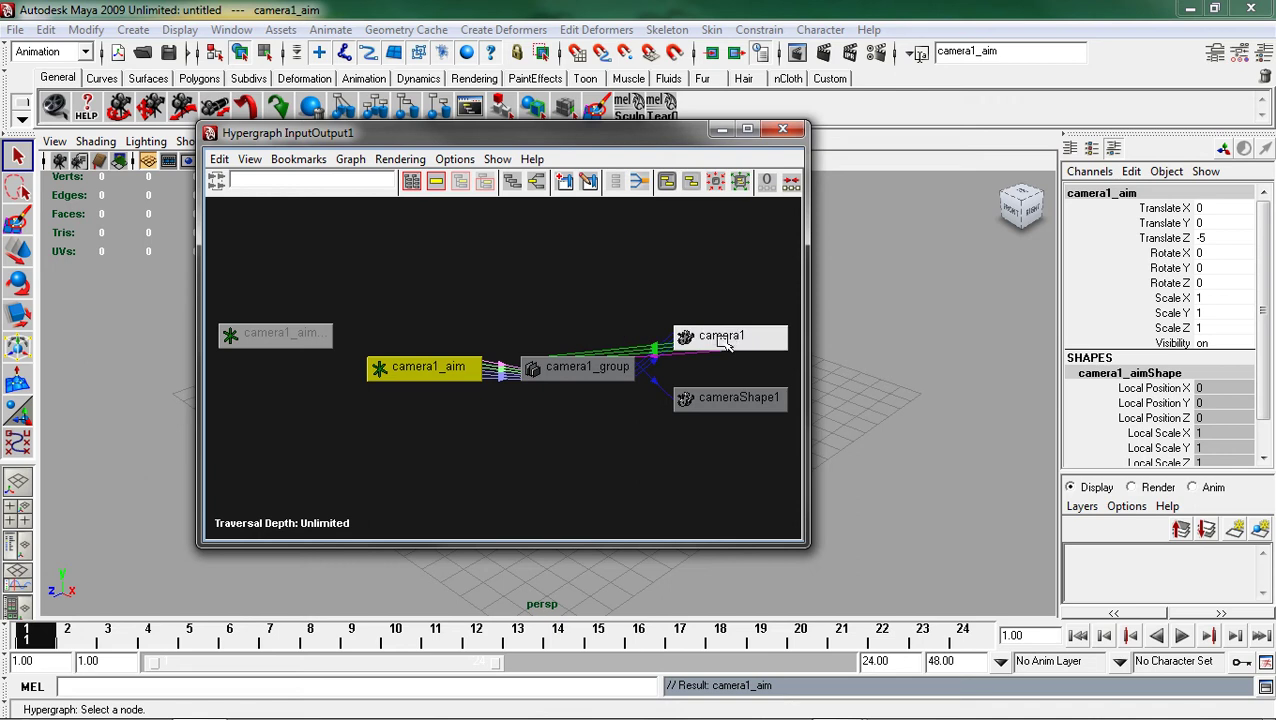
pyautogui.moveTo(740, 340); pyautogui.dragTo(588, 286)
pyautogui.moveTo(547, 318)
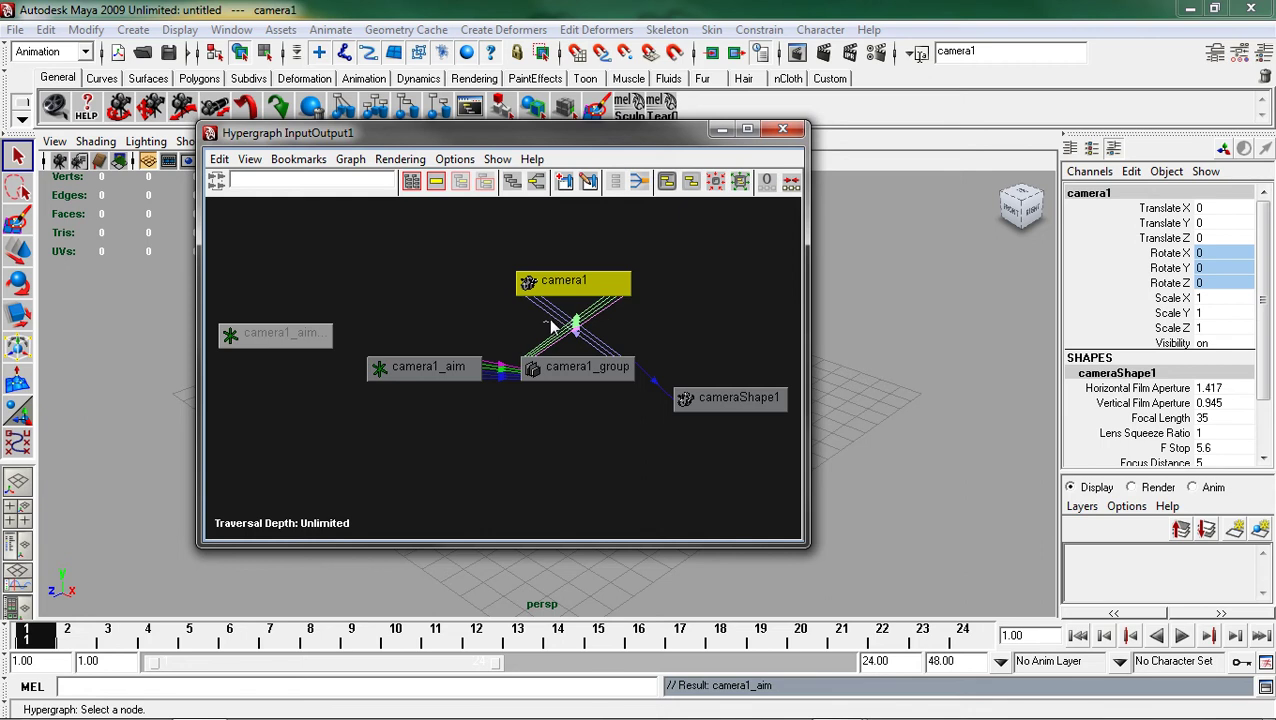
pyautogui.click(560, 332)
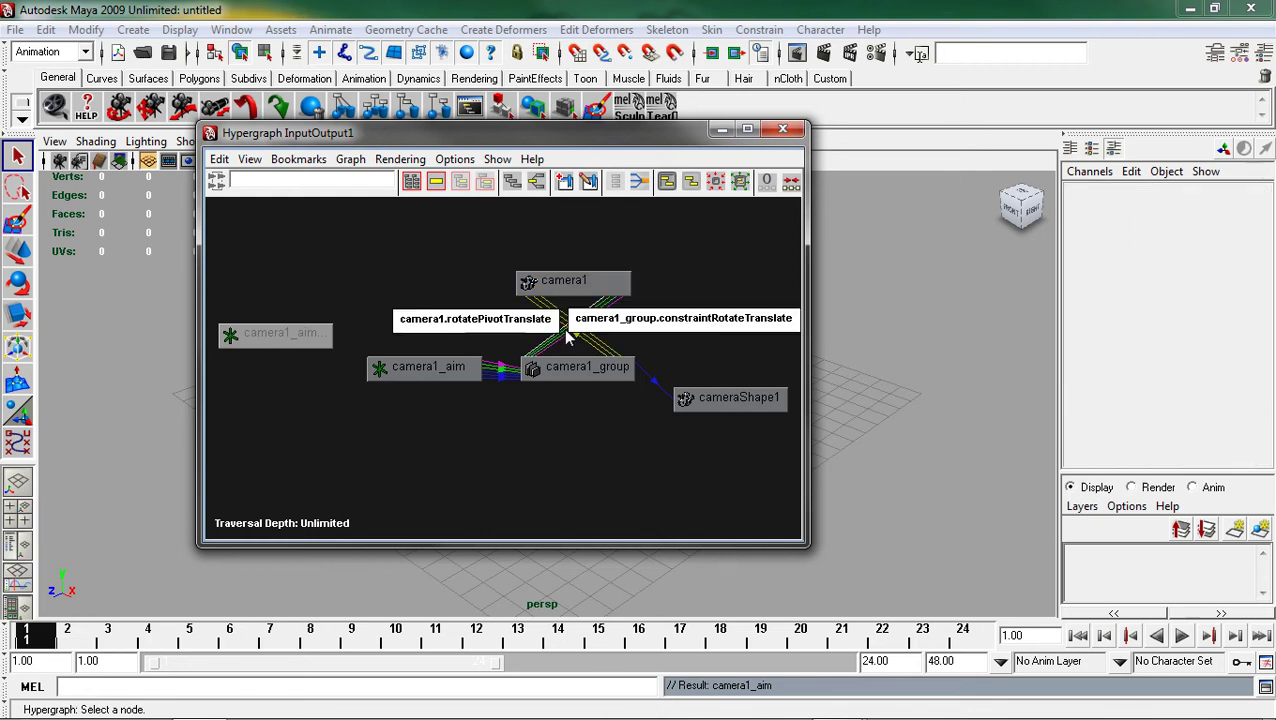
pyautogui.press('Delete')
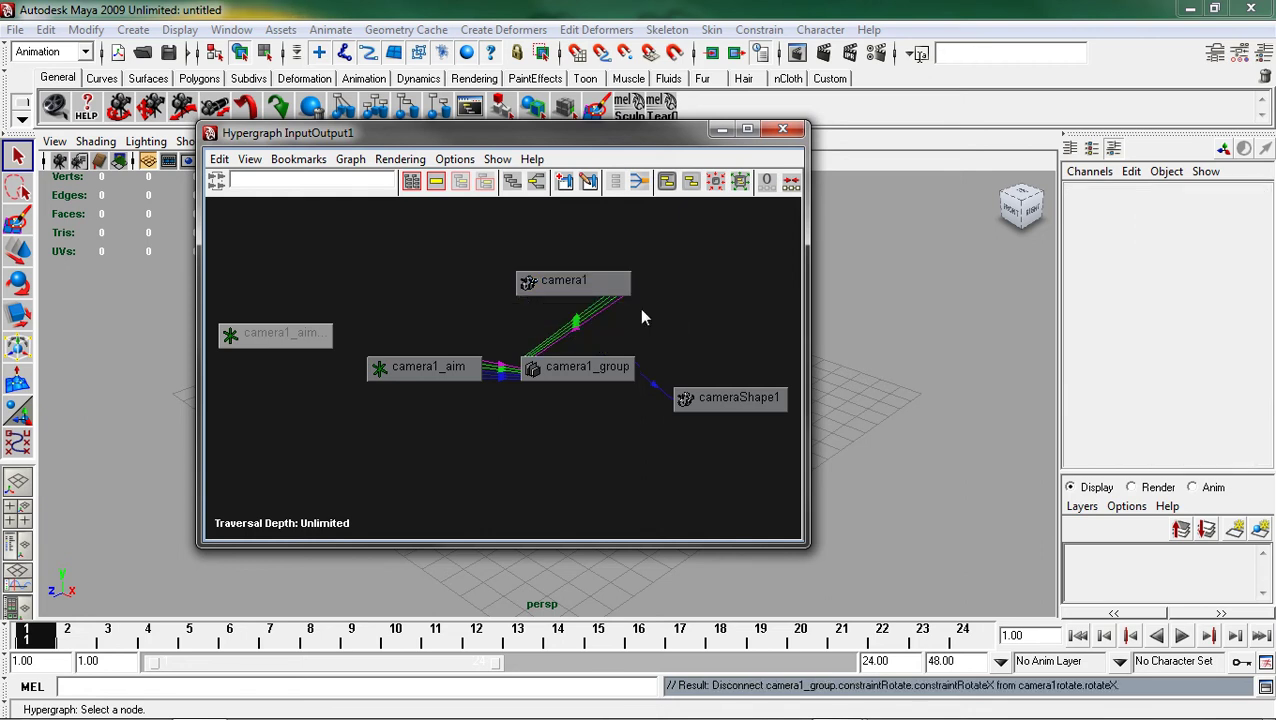
pyautogui.click(721, 131)
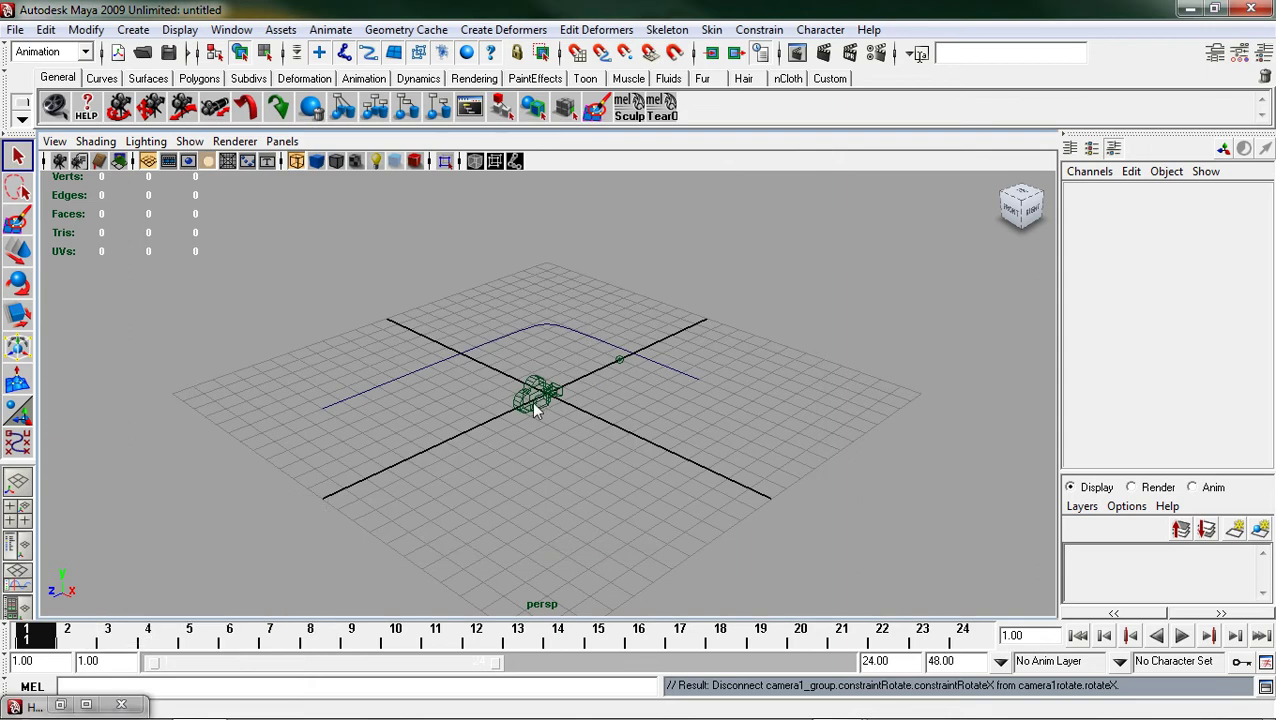
# Step: Attach camera1 to curve1 as a motion path and scrub to preview frames 1 to 24
pyautogui.click(525, 408)
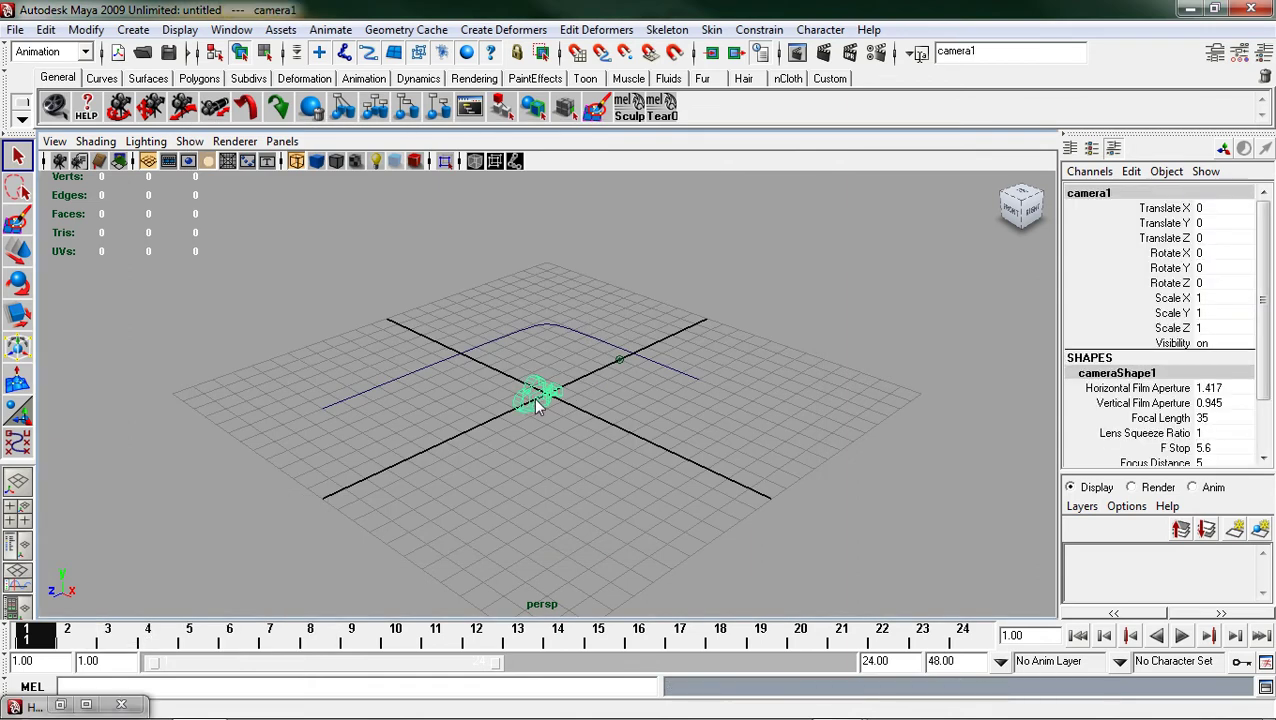
pyautogui.click(360, 402)
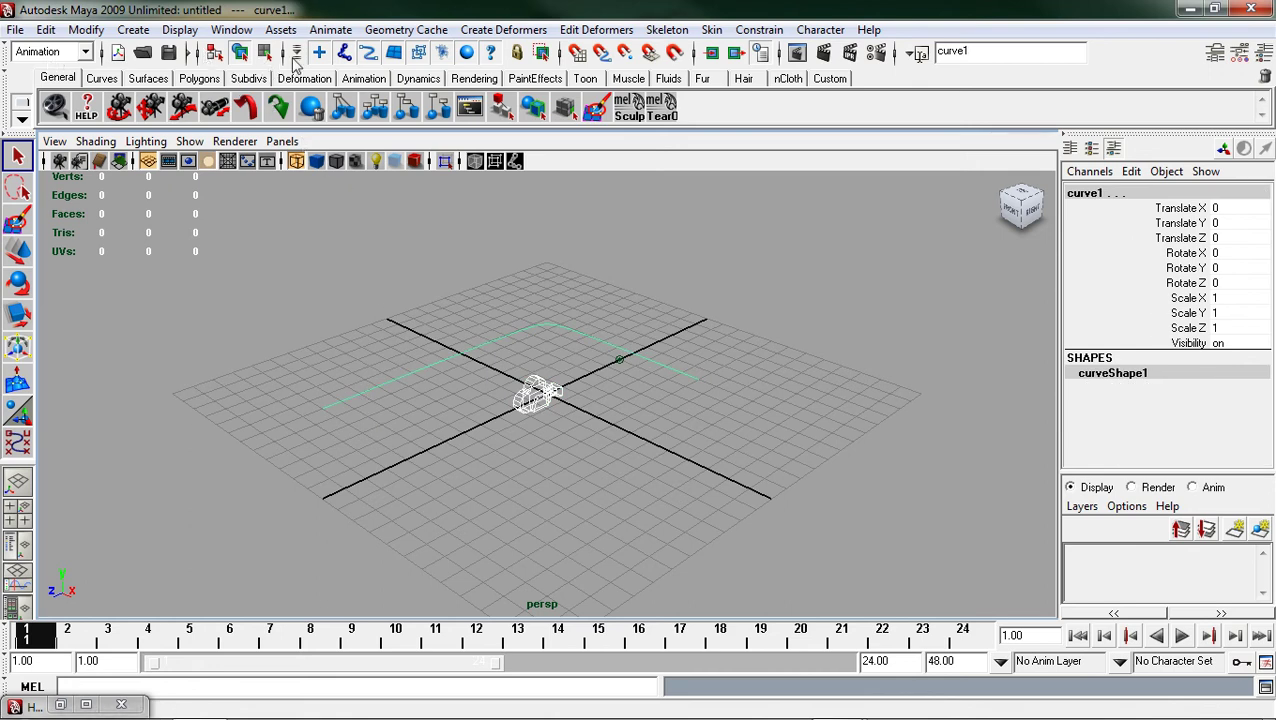
pyautogui.click(333, 33)
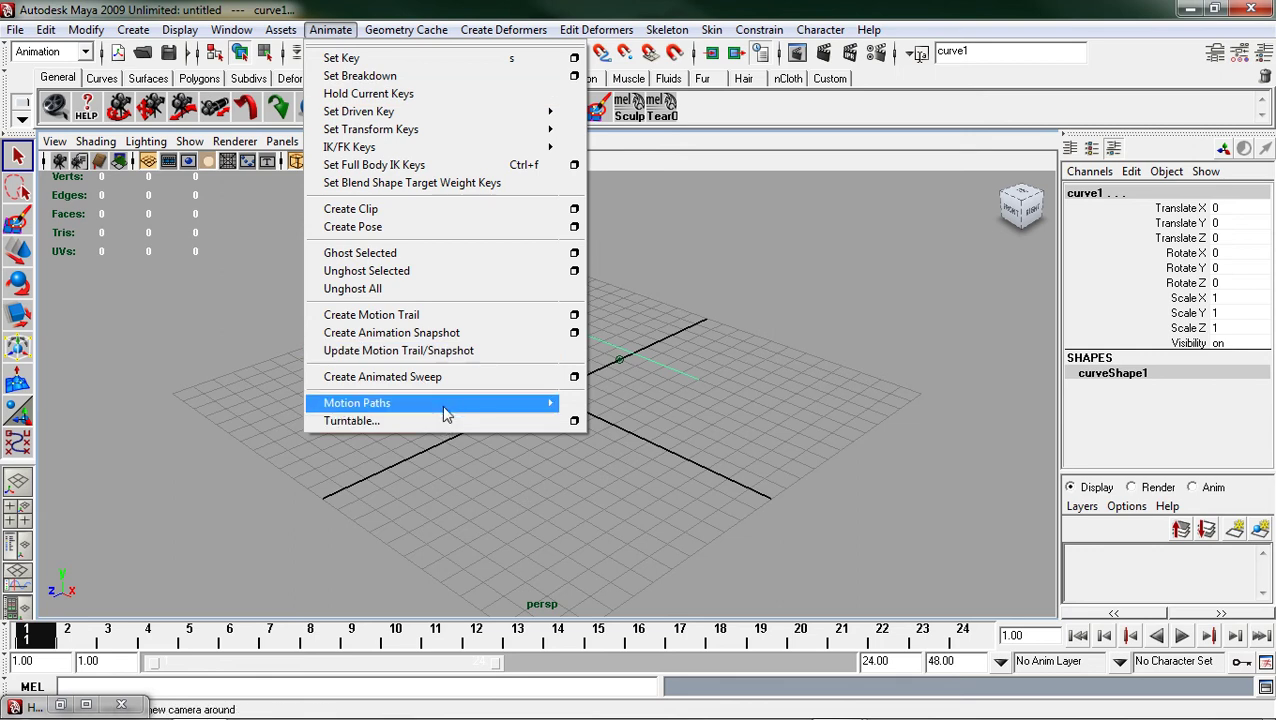
pyautogui.moveTo(441, 410)
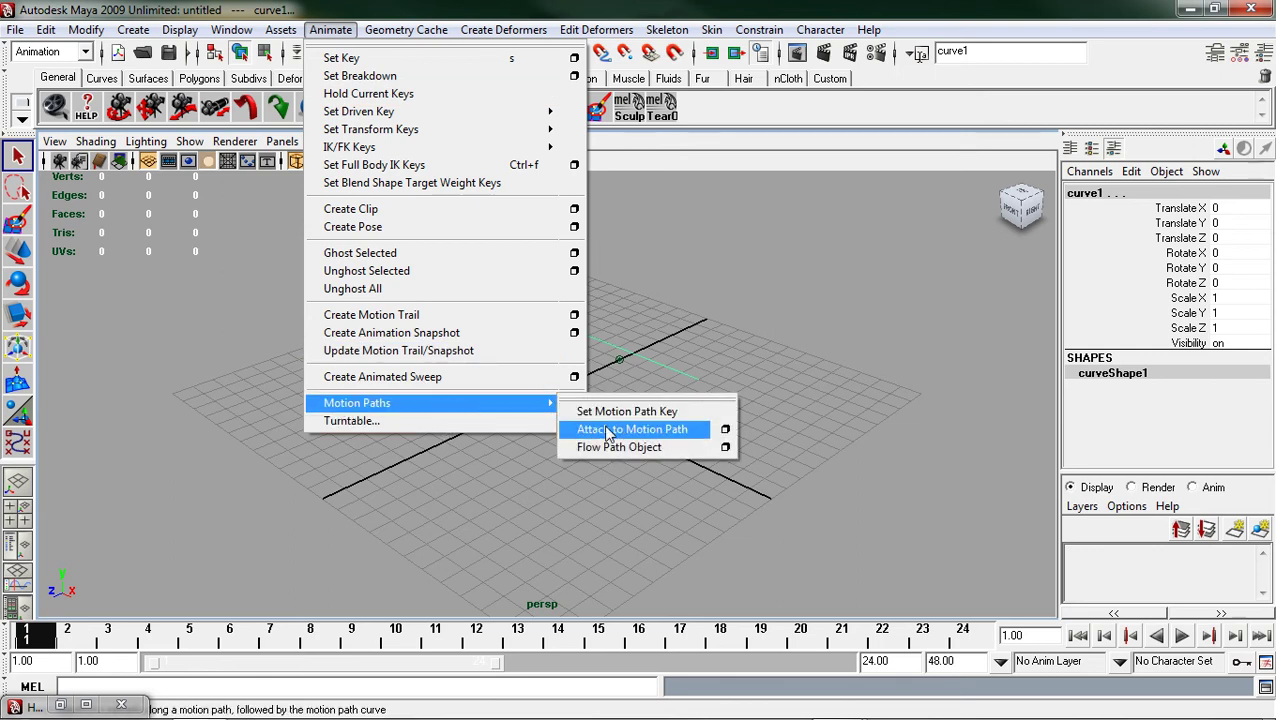
pyautogui.click(609, 431)
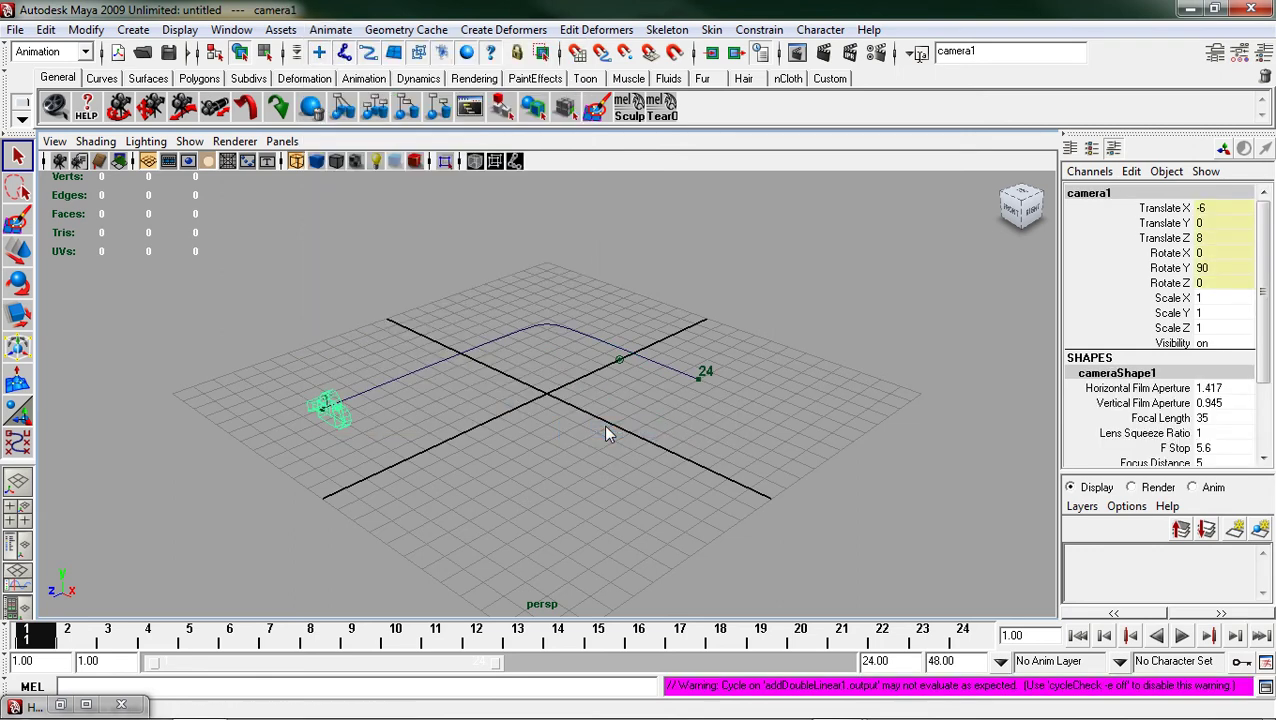
pyautogui.moveTo(70, 637)
pyautogui.mouseDown()
pyautogui.moveTo(966, 640)
pyautogui.moveTo(686, 645)
pyautogui.moveTo(466, 612)
pyautogui.moveTo(237, 640)
pyautogui.moveTo(77, 640)
pyautogui.moveTo(697, 628)
pyautogui.moveTo(22, 630)
pyautogui.mouseUp()
# Step: Select camera1_group and camera1_aim in the Outliner, then minimize the Outliner
pyautogui.click(231, 29)
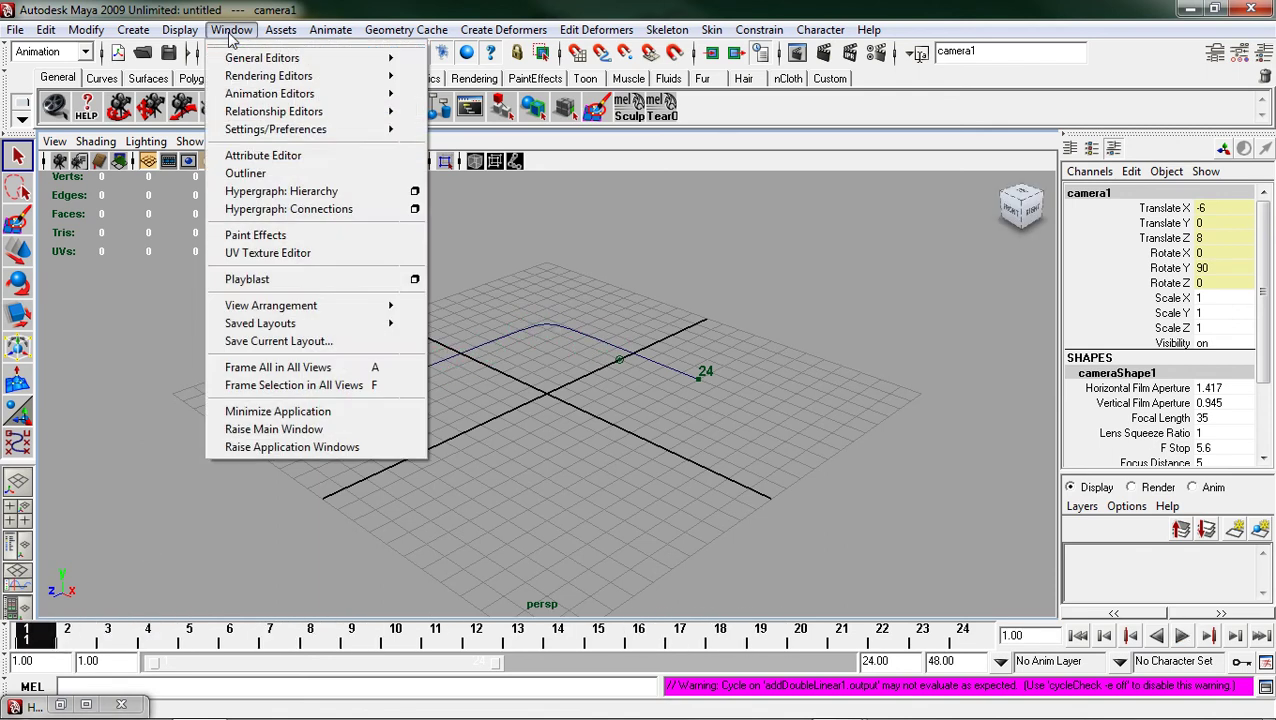
pyautogui.click(250, 171)
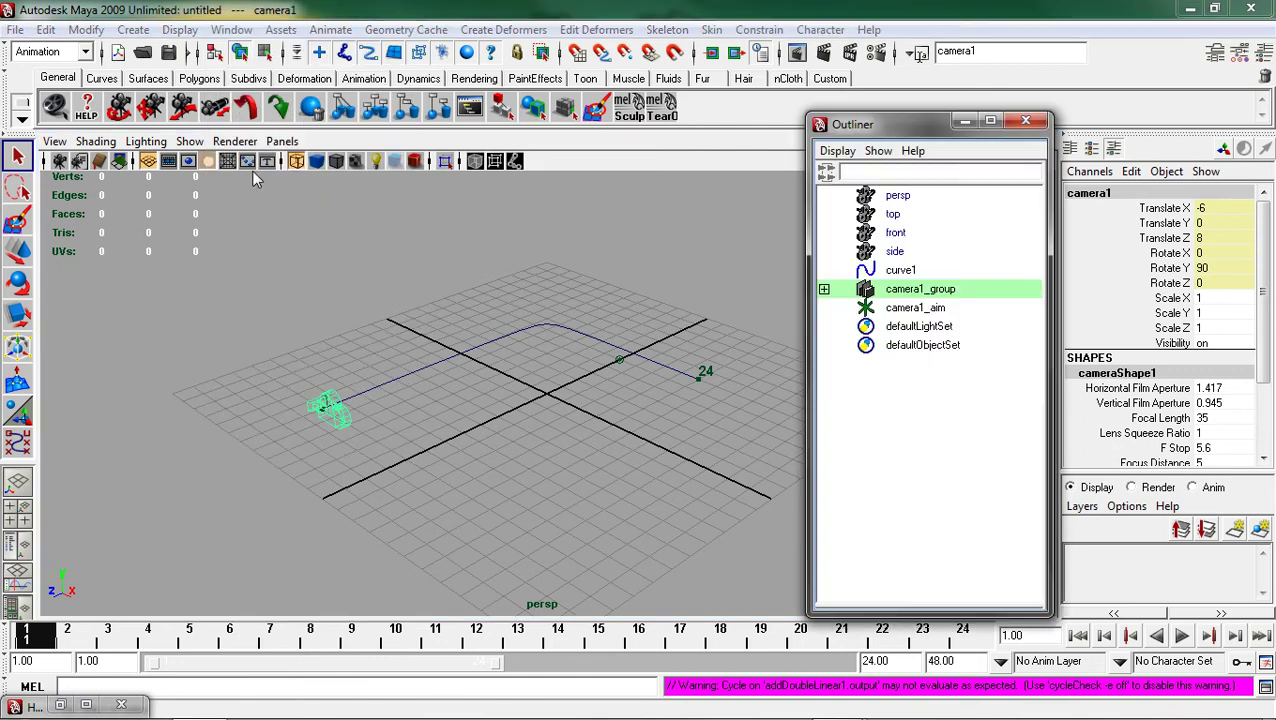
pyautogui.click(921, 295)
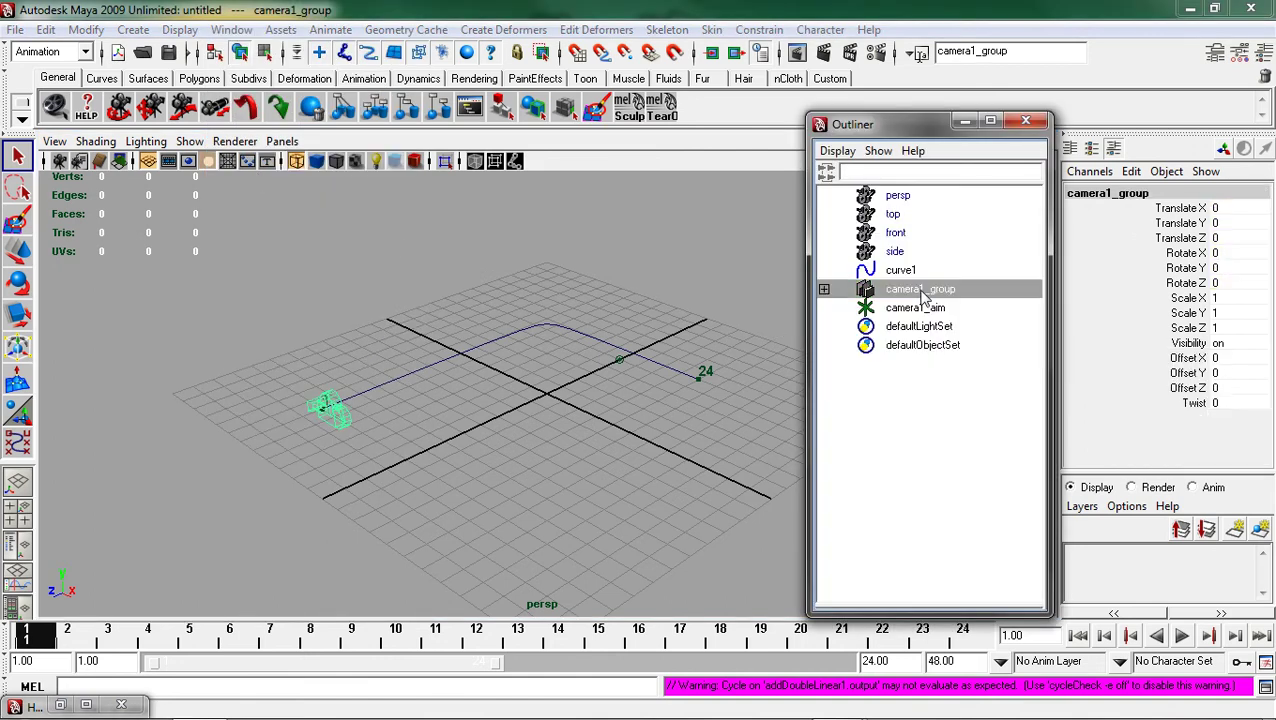
pyautogui.keyDown('shift'); pyautogui.click(918, 310); pyautogui.keyUp('shift')
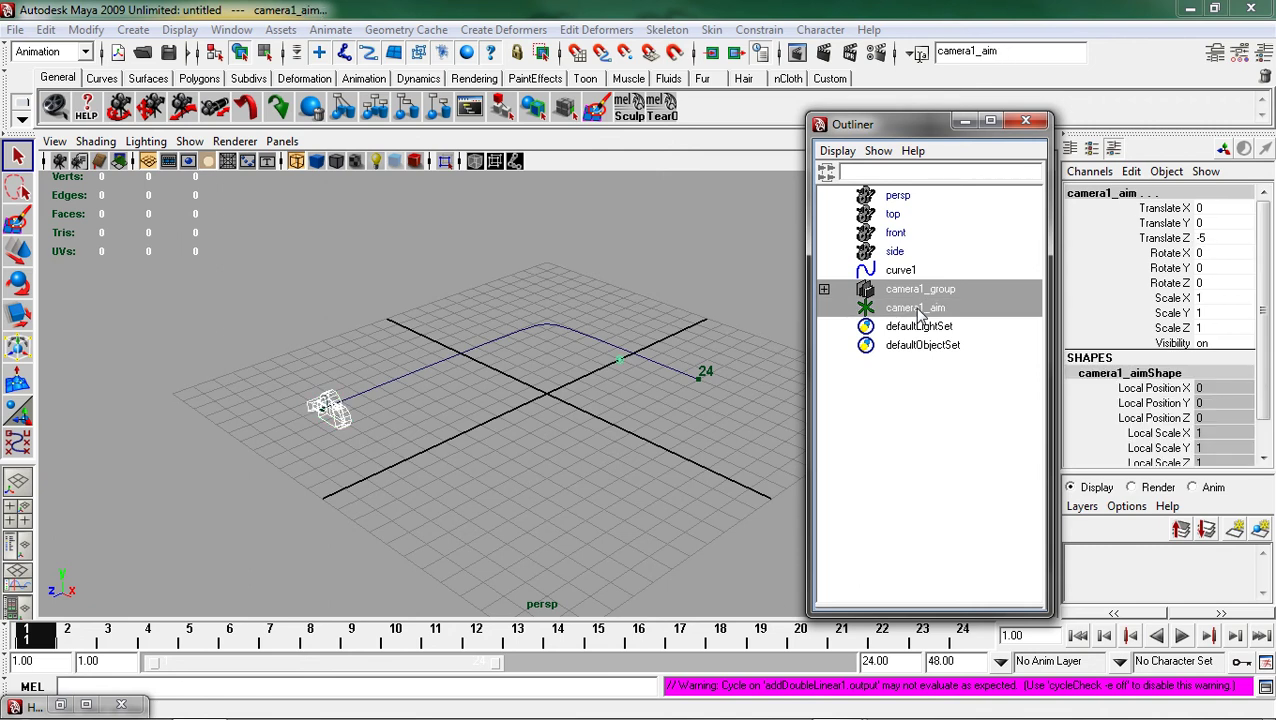
pyautogui.click(964, 124)
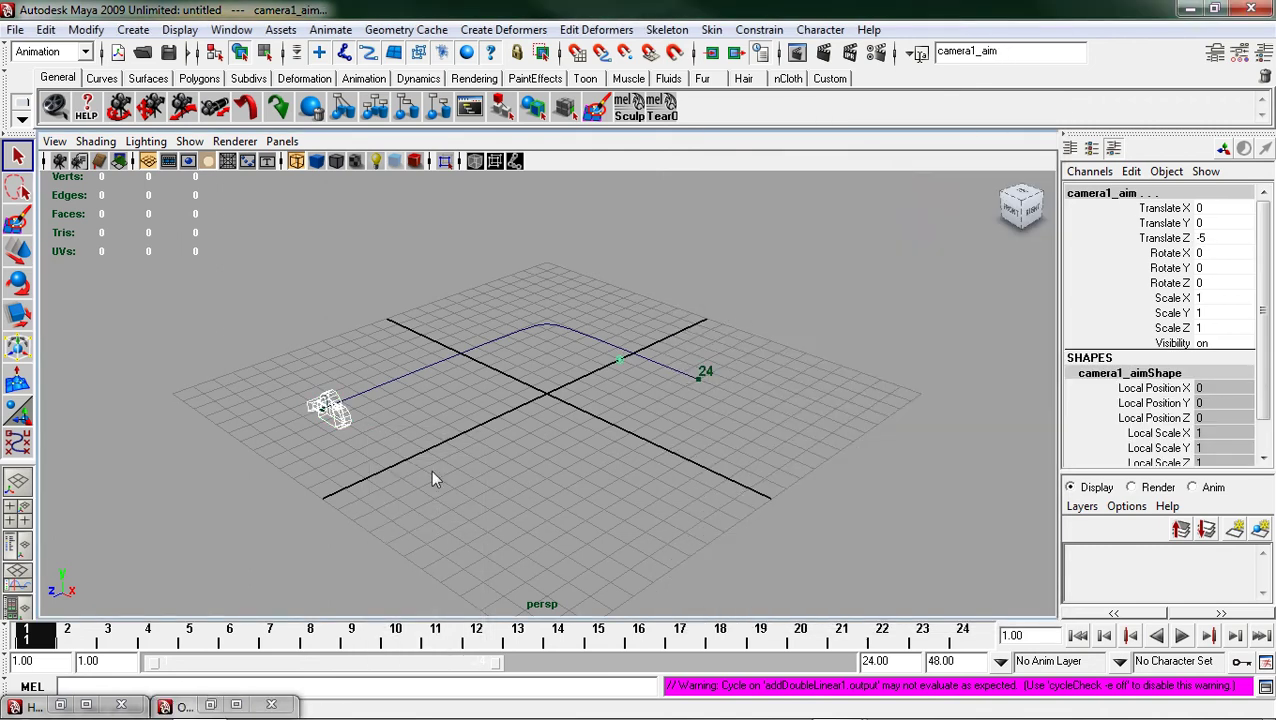
# Step: Restore the Hypergraph and graph the input and output connections, framing camera1, motionPath1 and camera1_group
pyautogui.click(60, 706)
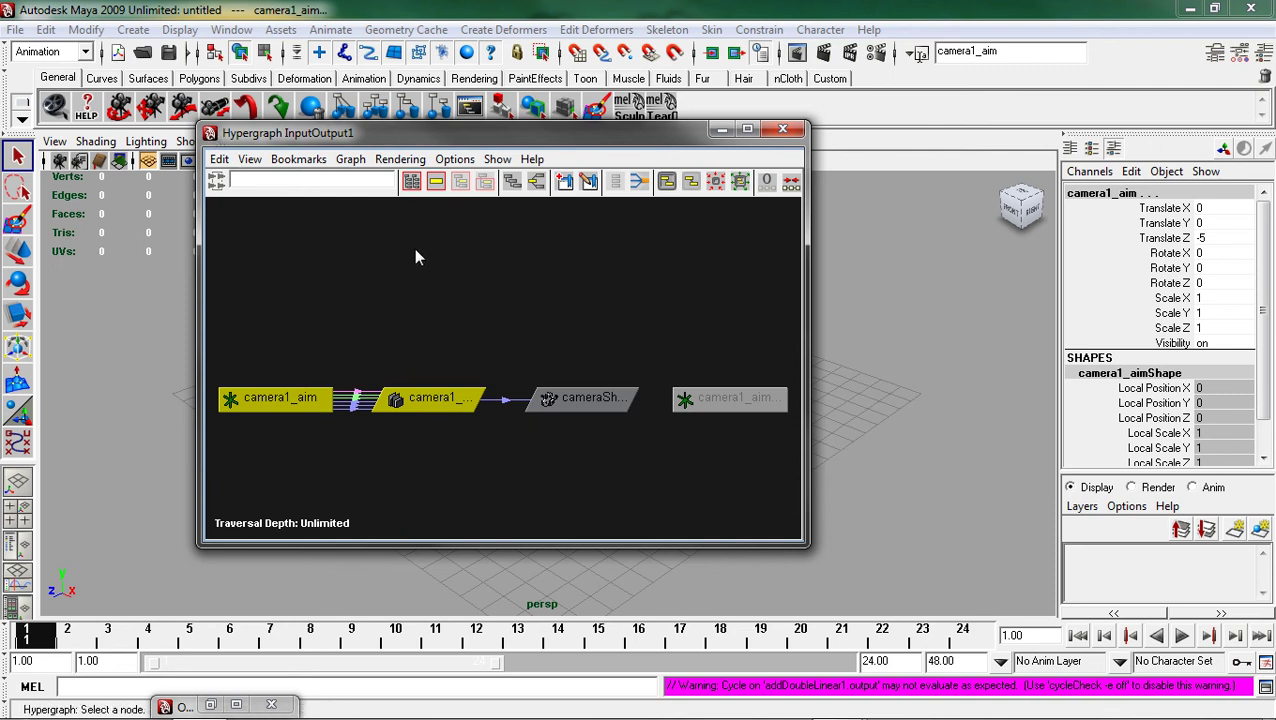
pyautogui.click(537, 182)
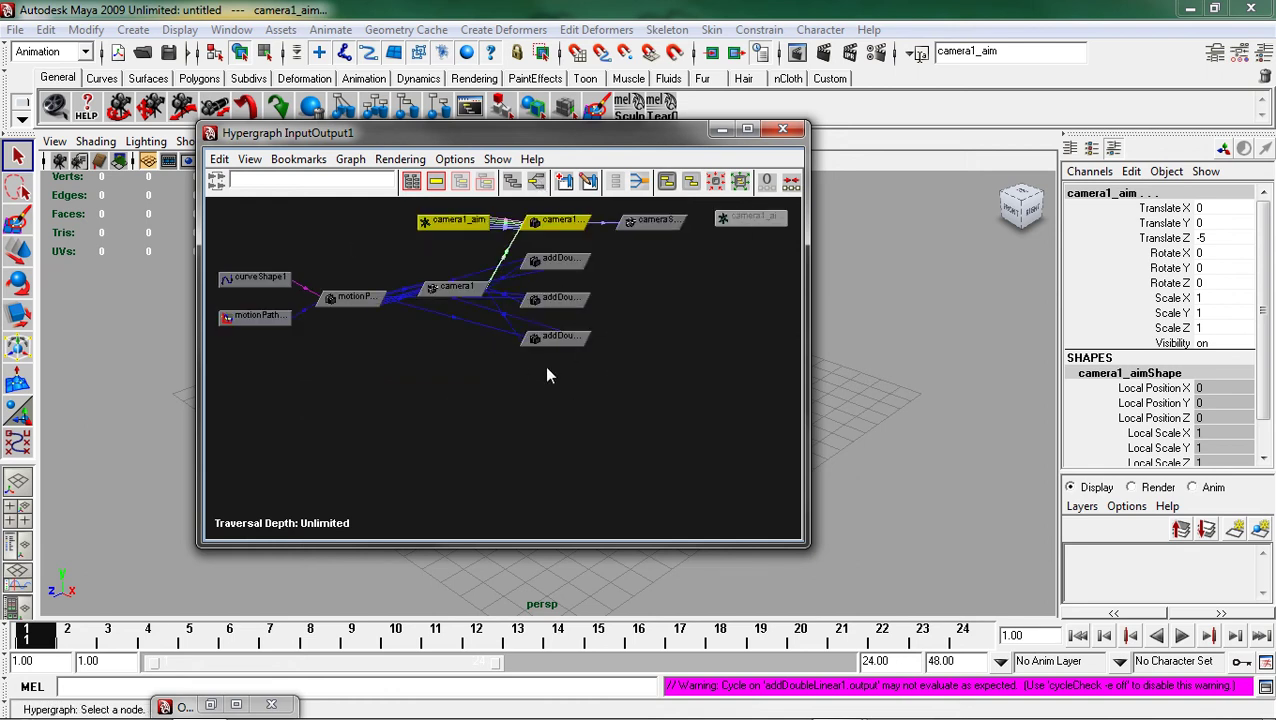
pyautogui.keyDown('alt'); pyautogui.moveTo(578, 372); pyautogui.dragTo(542, 402, button='middle'); pyautogui.keyUp('alt')
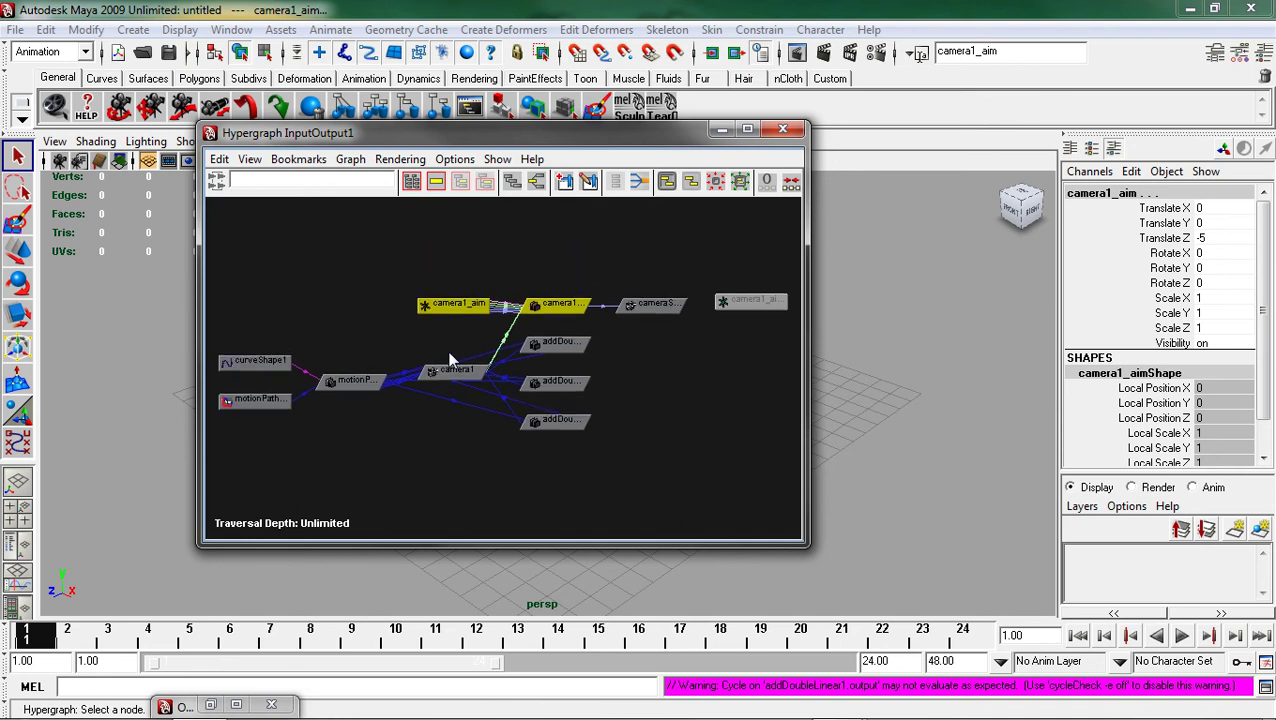
pyautogui.keyDown('alt'); pyautogui.moveTo(450, 360); pyautogui.dragTo(643, 376, button='right'); pyautogui.keyUp('alt')
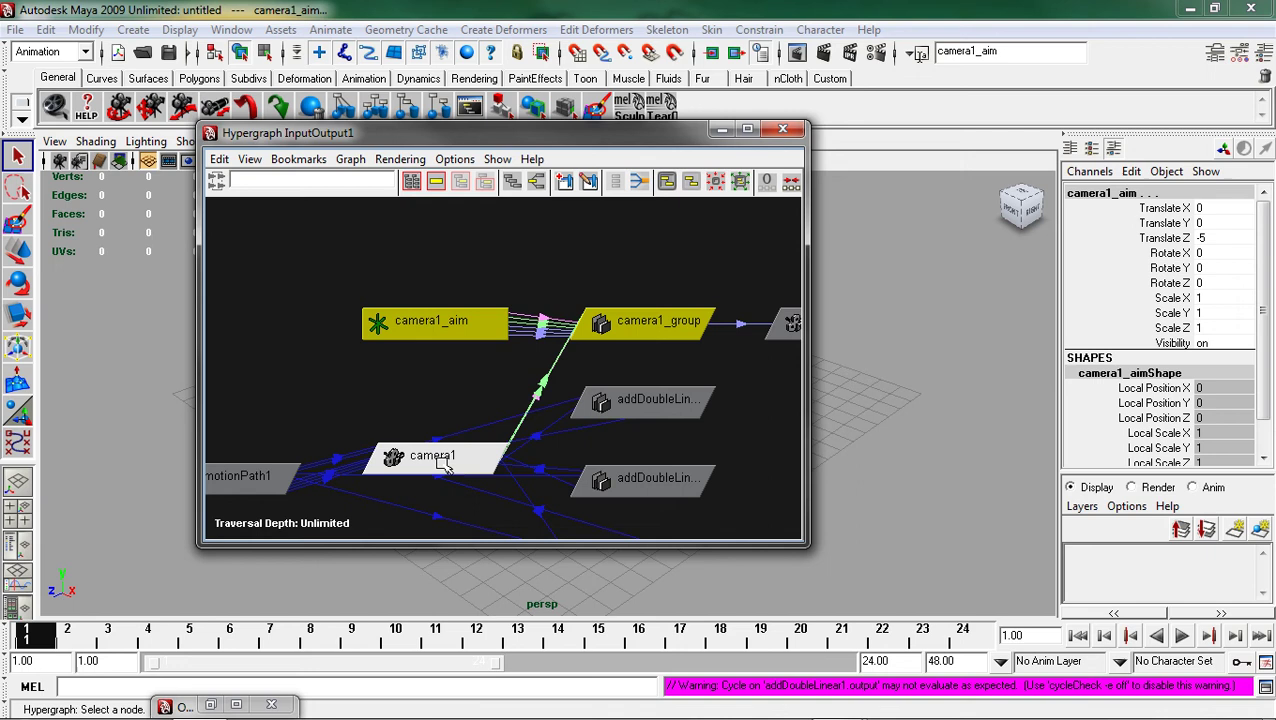
pyautogui.click(596, 362)
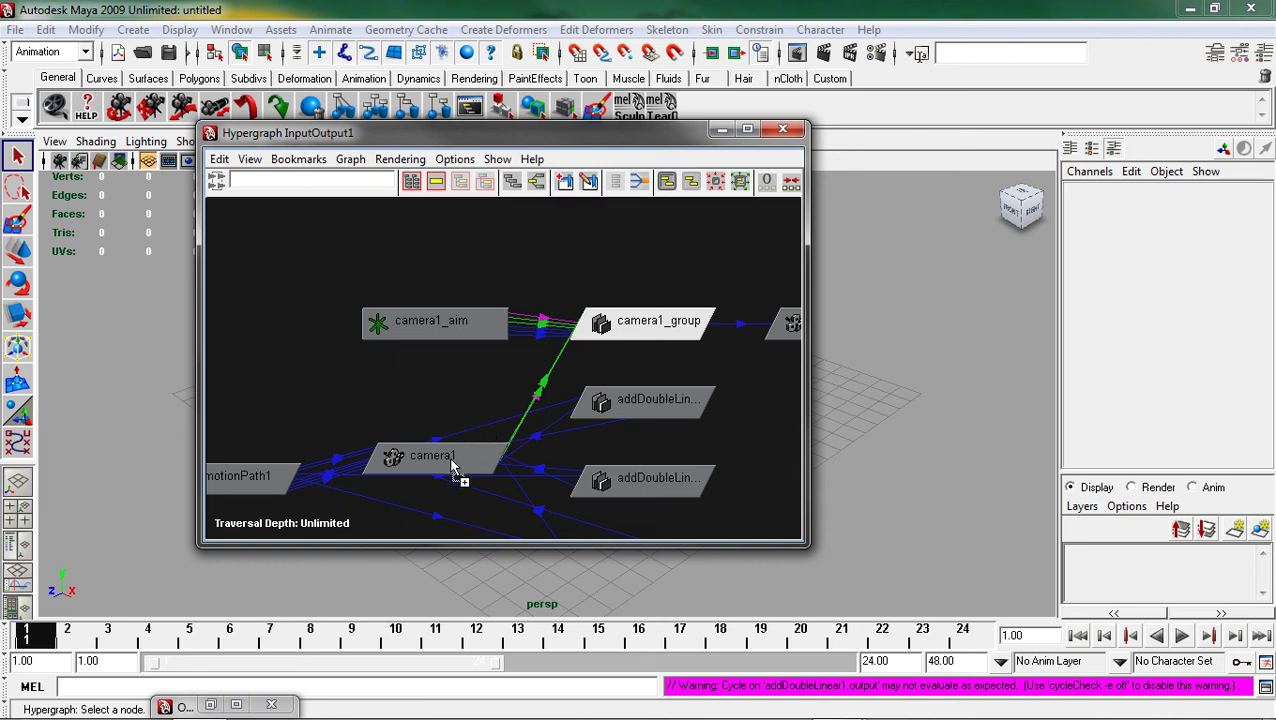
# Step: Open the Connection Editor from camera1_group to camera1, expanding constraintRotate and rotate into X, Y, Z
pyautogui.moveTo(452, 466); pyautogui.dragTo(454, 468, button='middle')
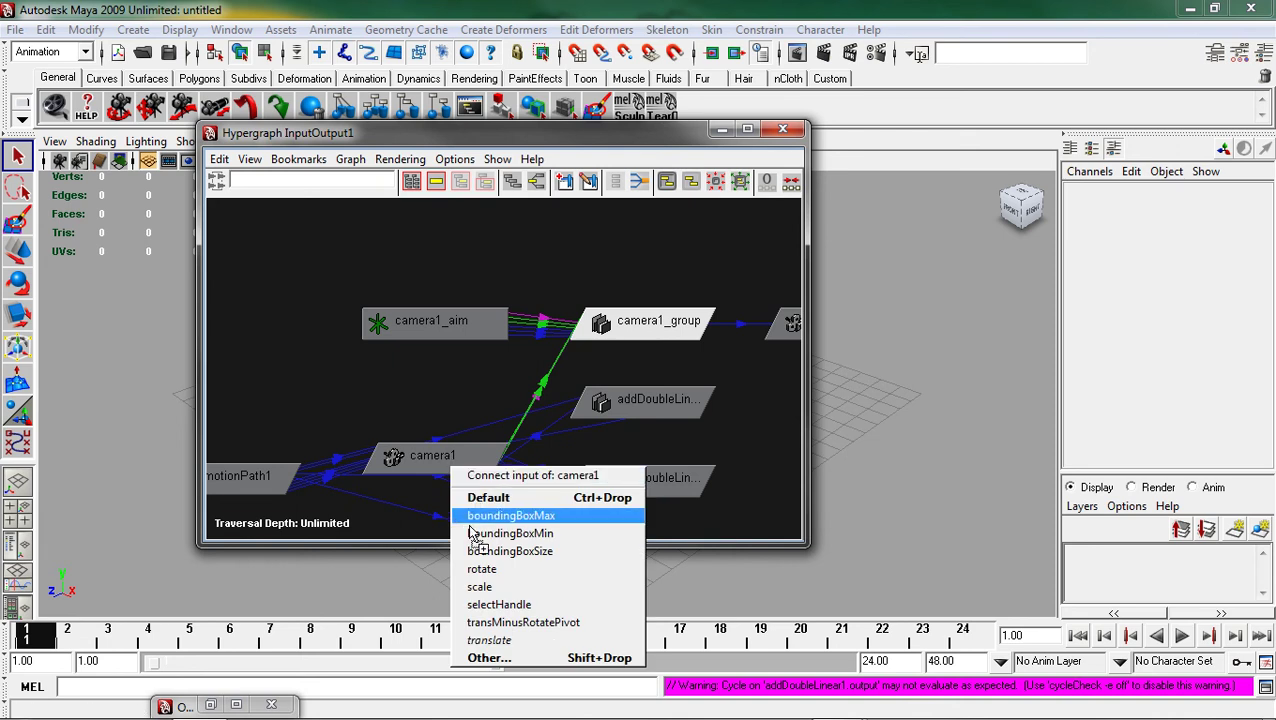
pyautogui.click(497, 658)
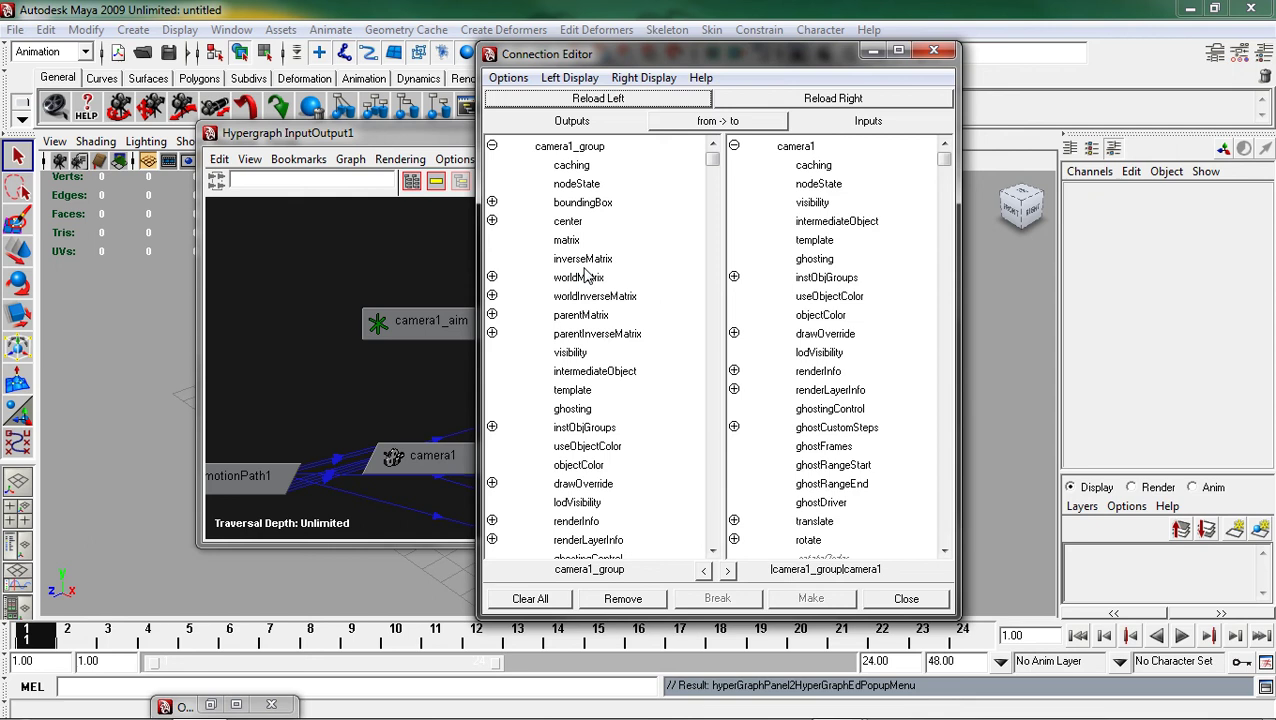
pyautogui.moveTo(712, 162); pyautogui.dragTo(714, 434)
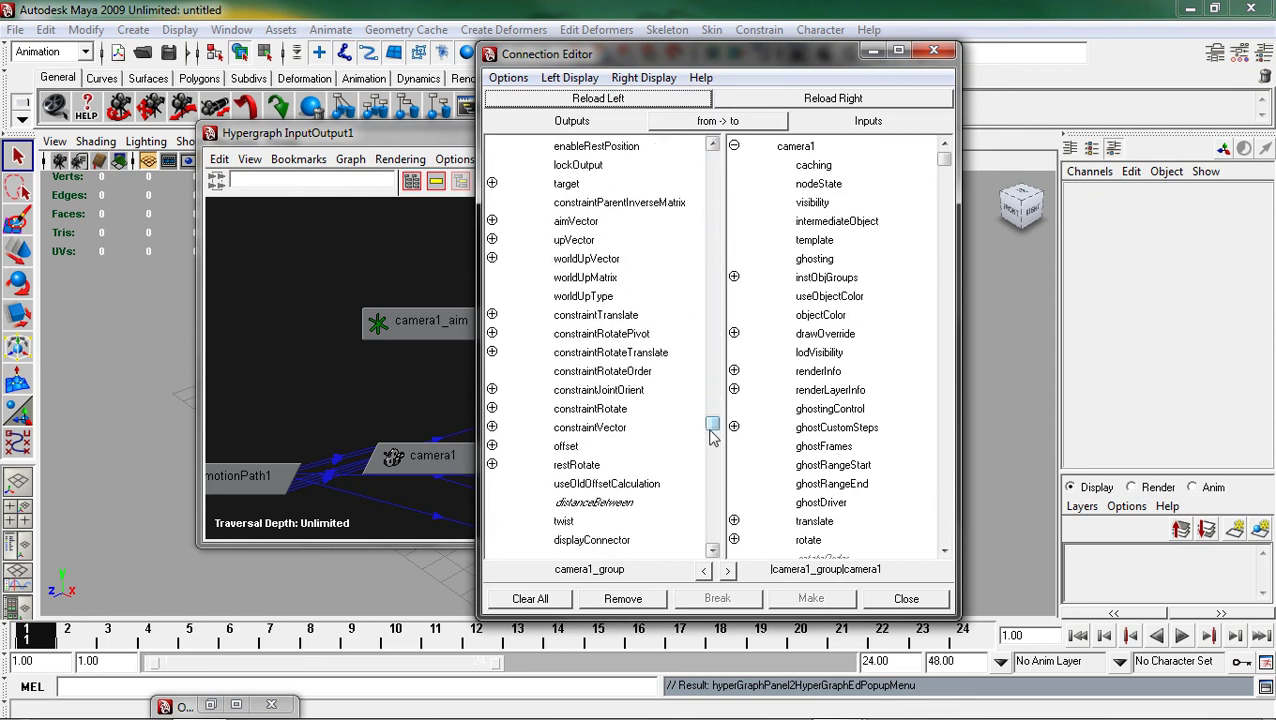
pyautogui.click(492, 408)
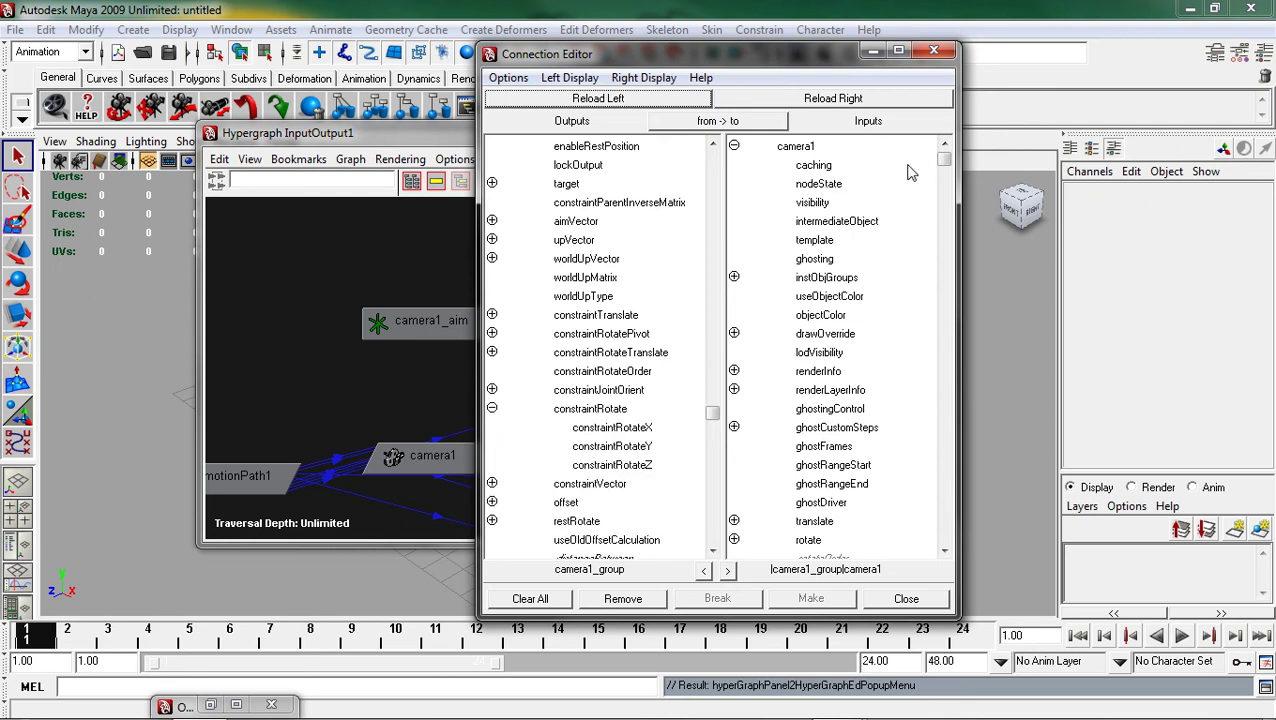
pyautogui.moveTo(943, 160); pyautogui.dragTo(943, 207)
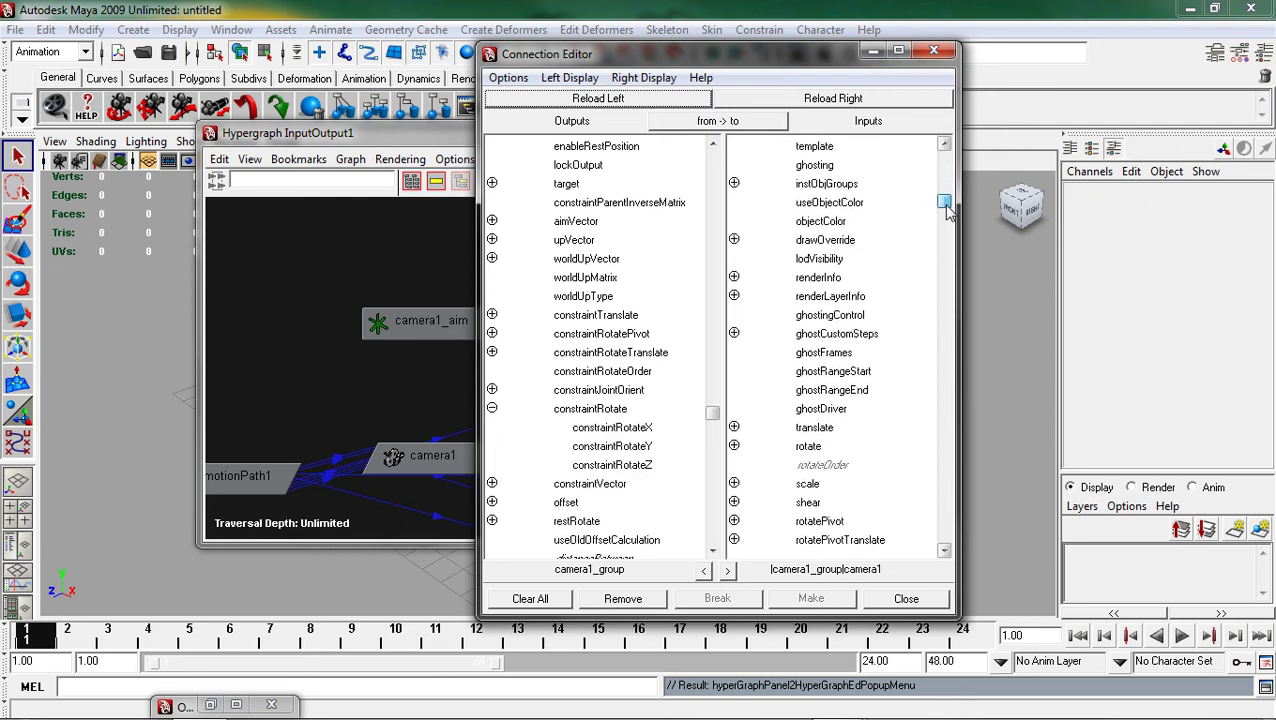
pyautogui.click(735, 446)
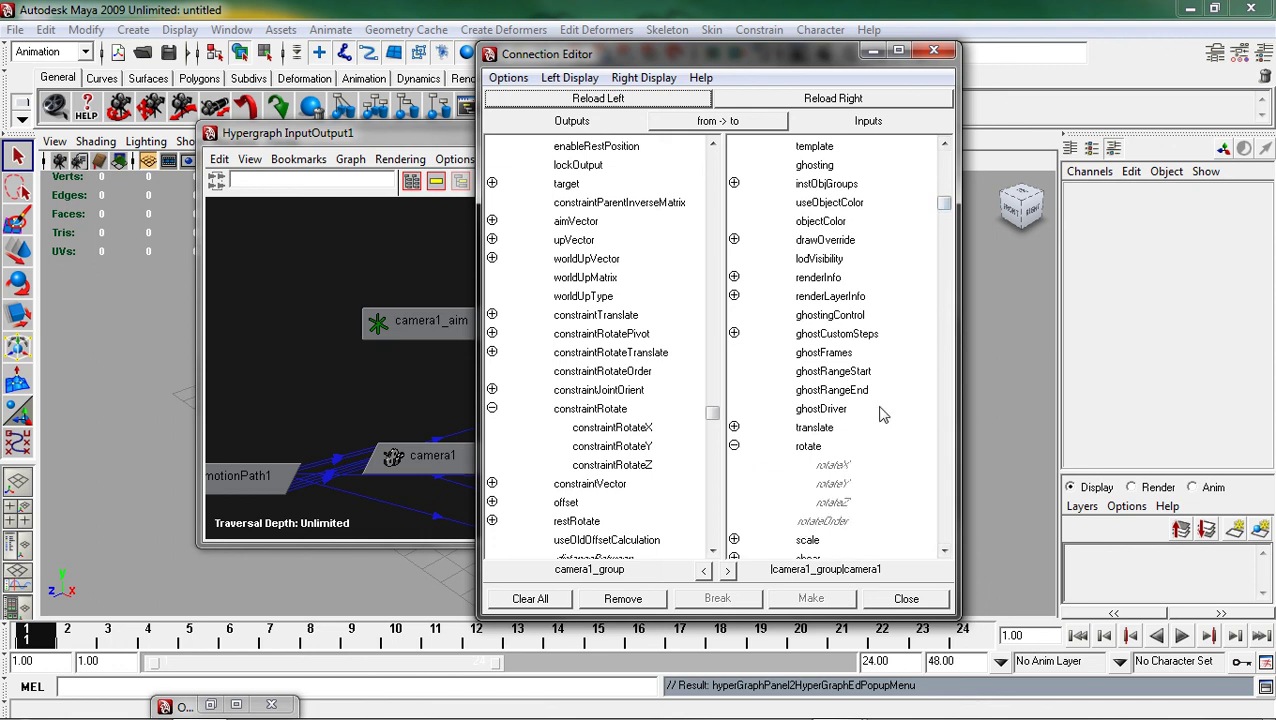
# Step: Select camera1 and break the connections on its Rotate X, Y and Z channels in the Channel Box
pyautogui.click(870, 57)
pyautogui.click(722, 133)
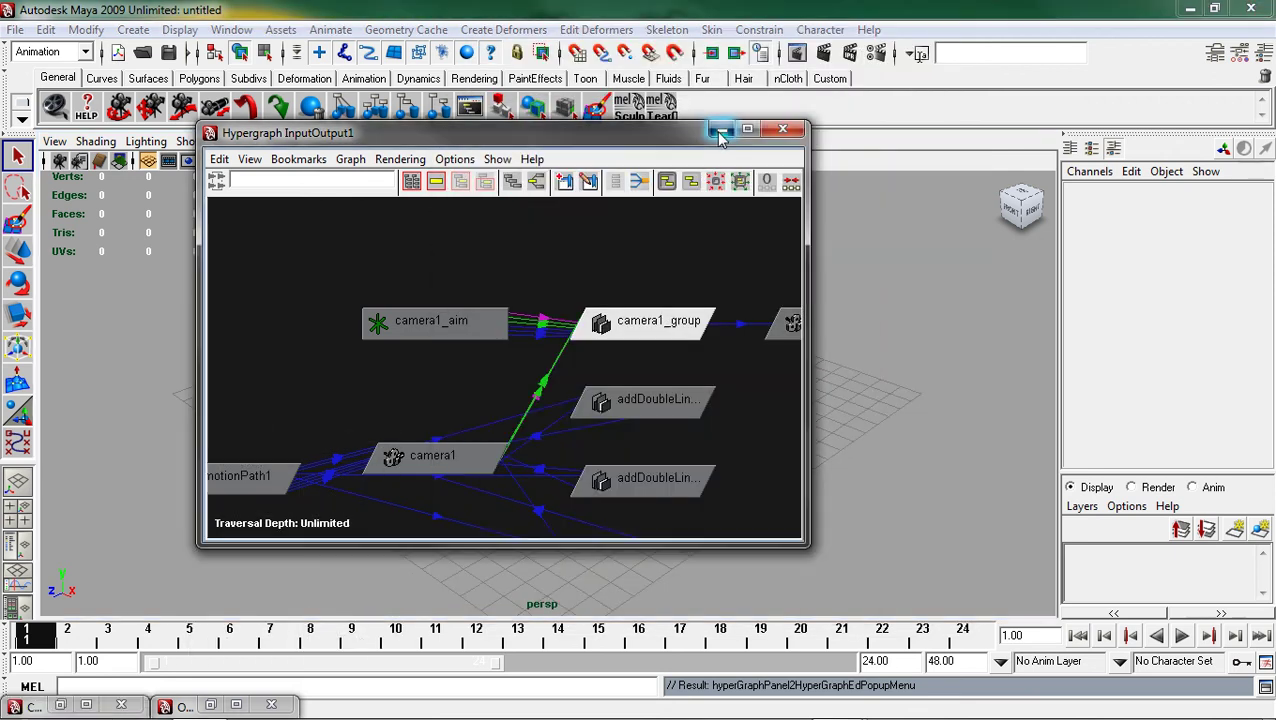
pyautogui.click(340, 432)
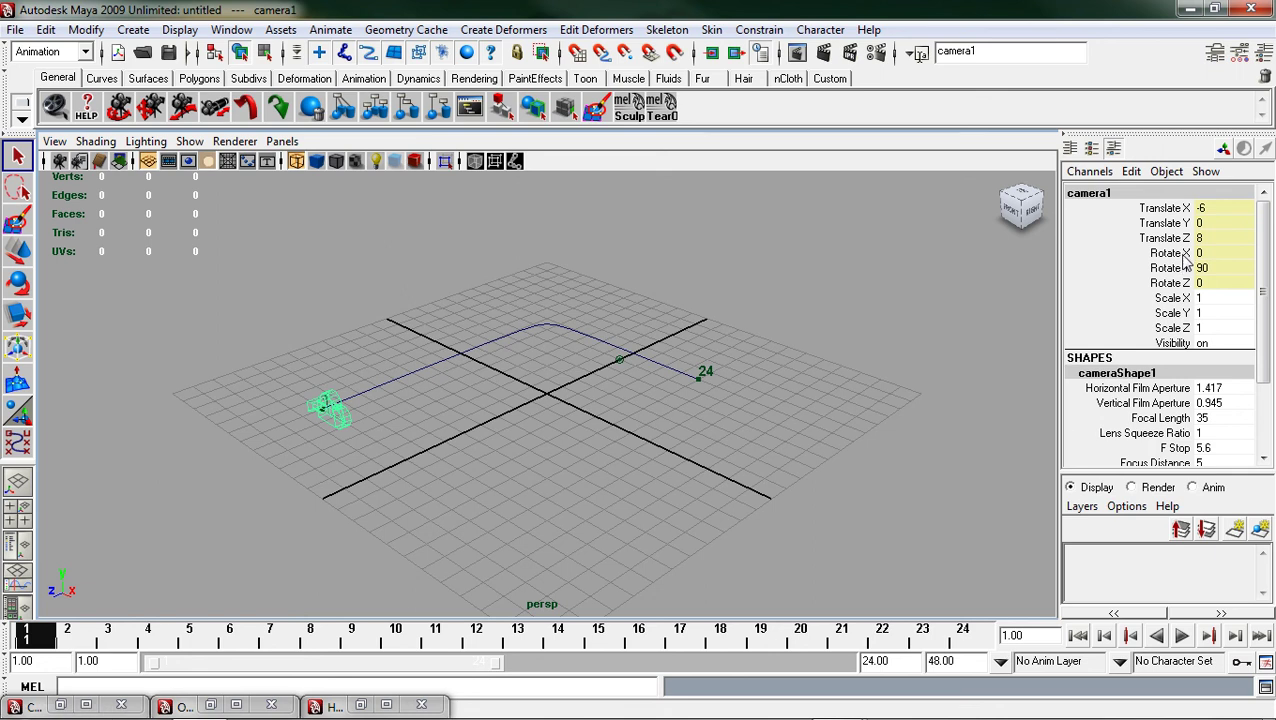
pyautogui.moveTo(1184, 255); pyautogui.dragTo(1188, 285)
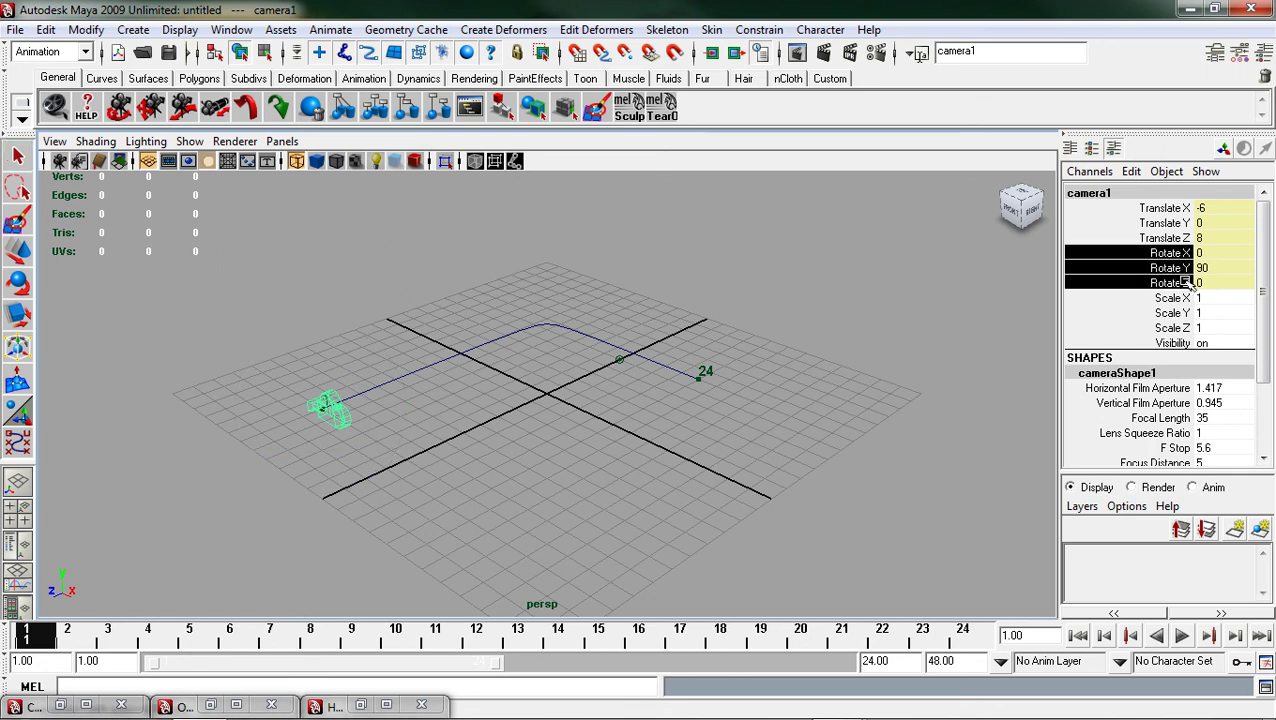
pyautogui.rightClick(1184, 270)
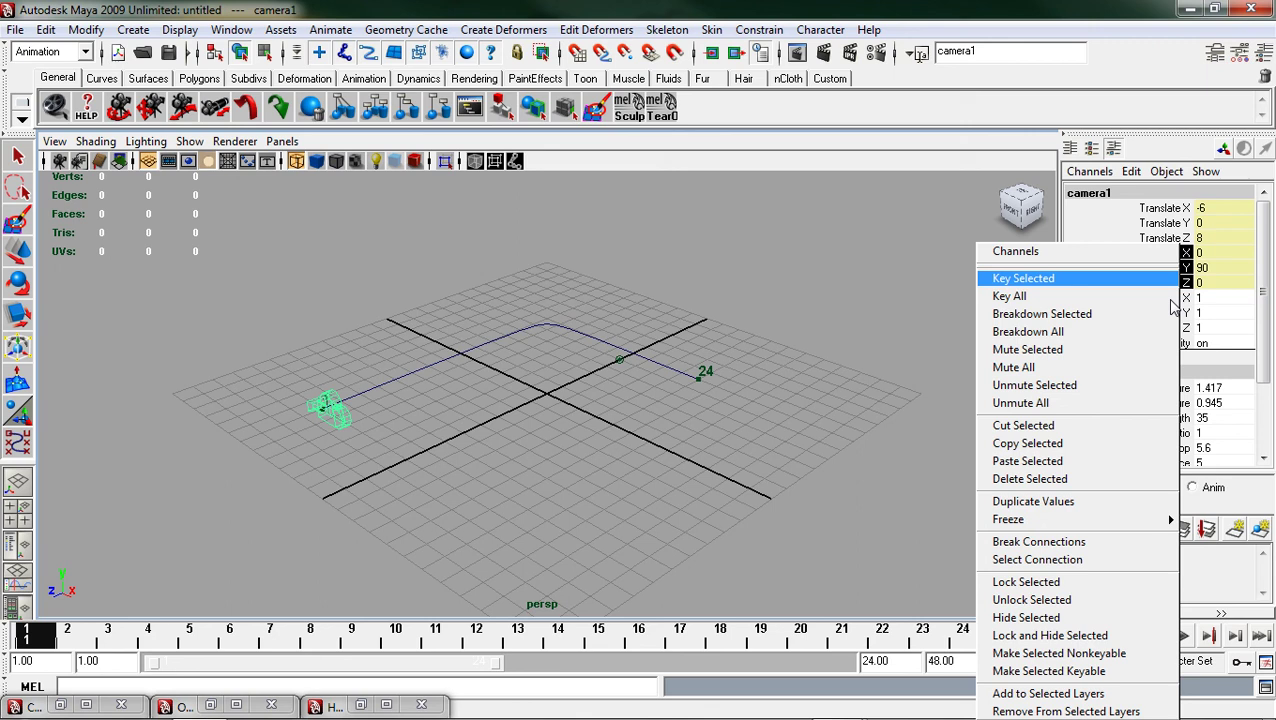
pyautogui.click(1066, 542)
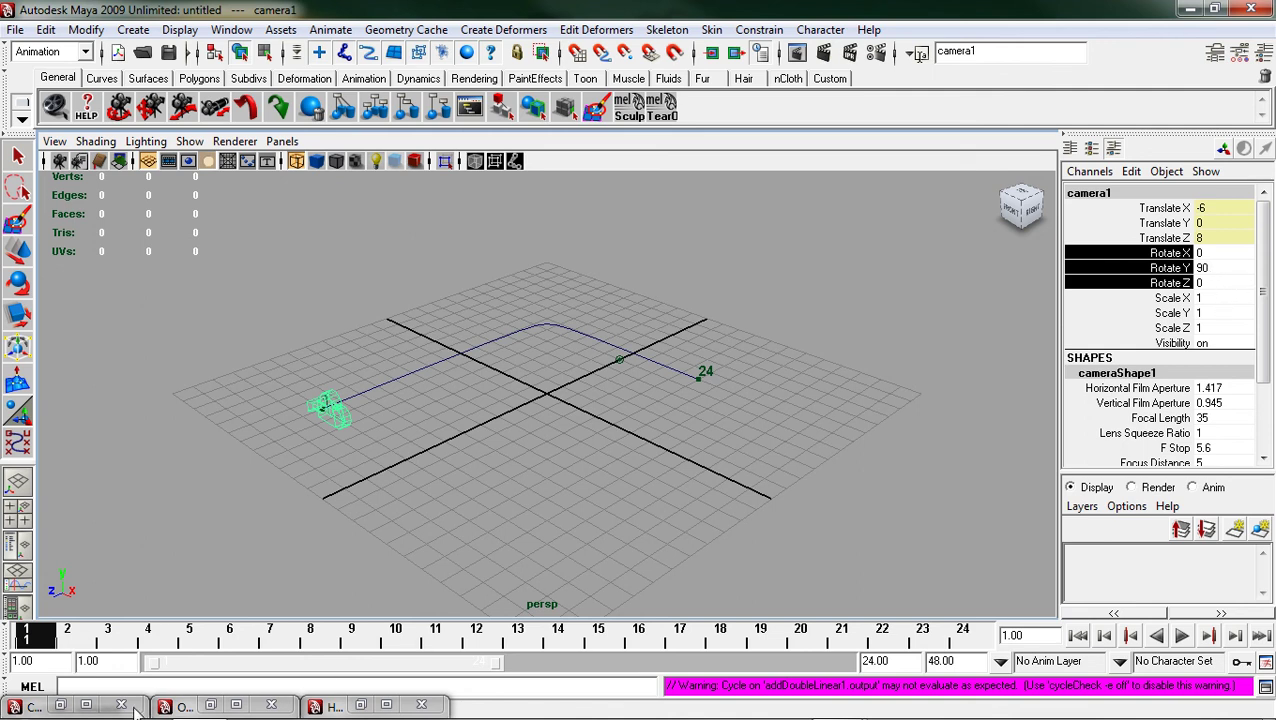
# Step: Connect constraintRotateX, Y and Z to camera1's rotateX, Y and Z in the Connection Editor
pyautogui.click(60, 705)
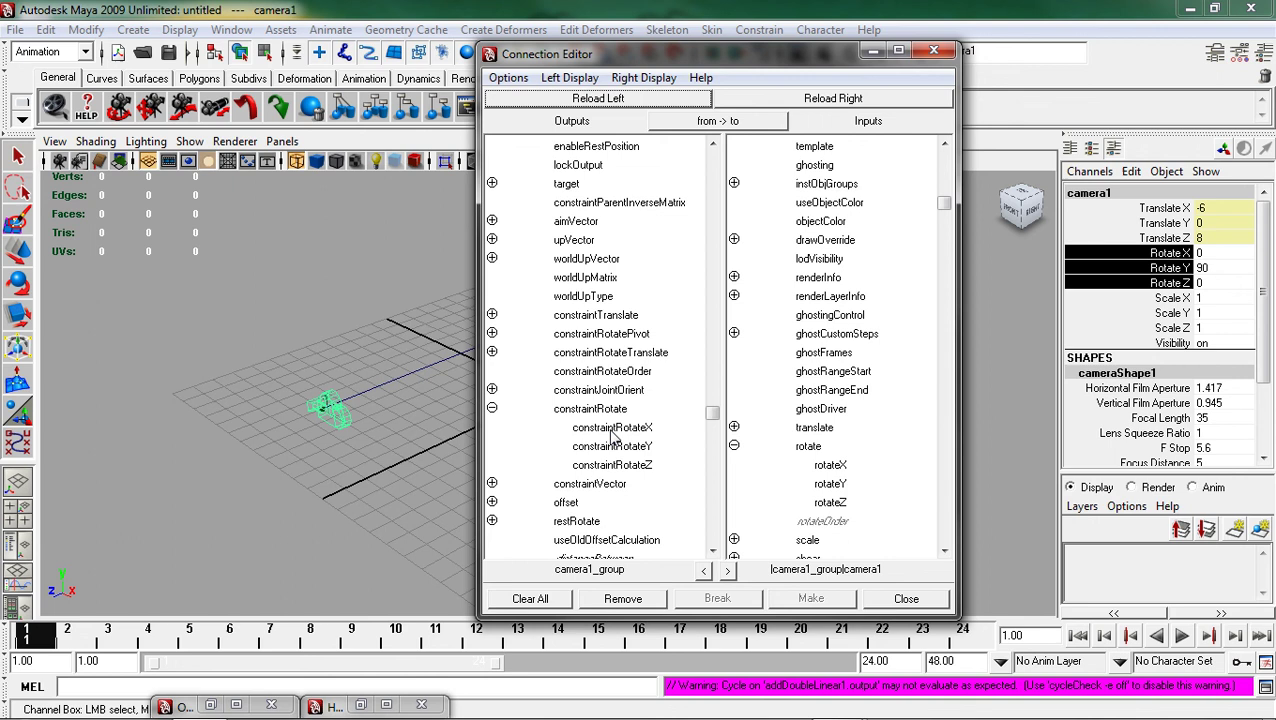
pyautogui.click(615, 428)
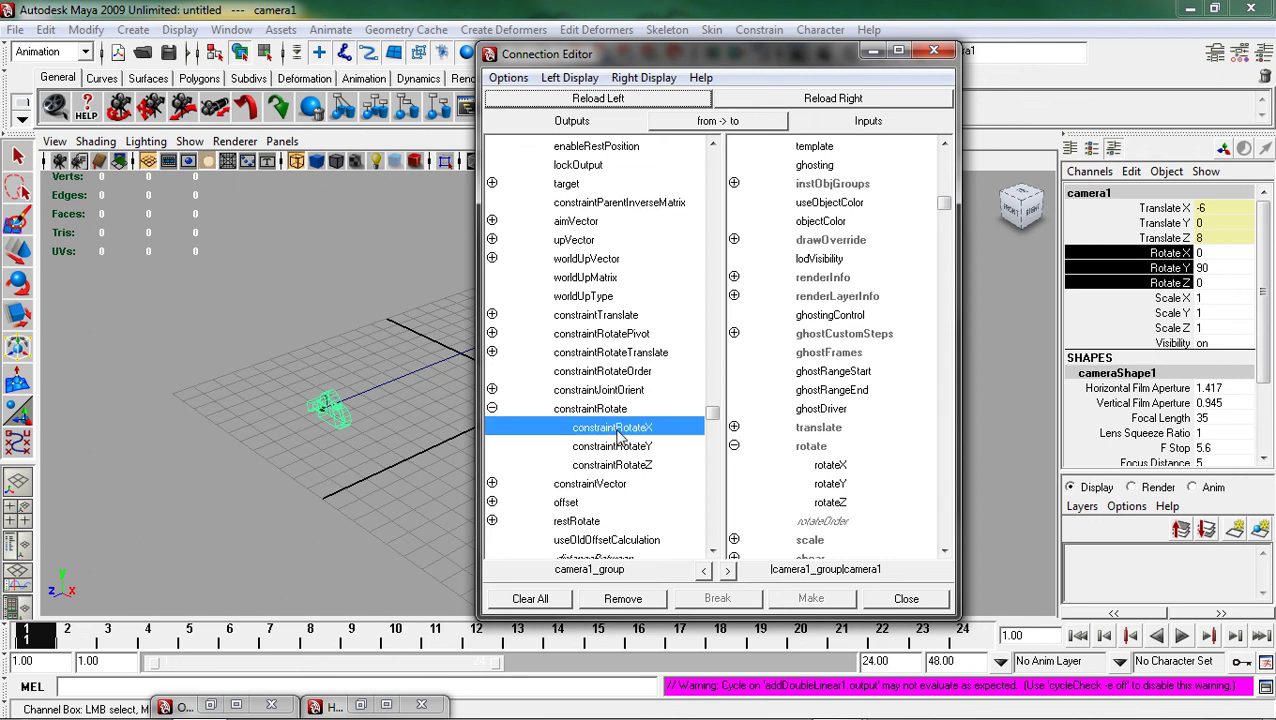
pyautogui.click(831, 466)
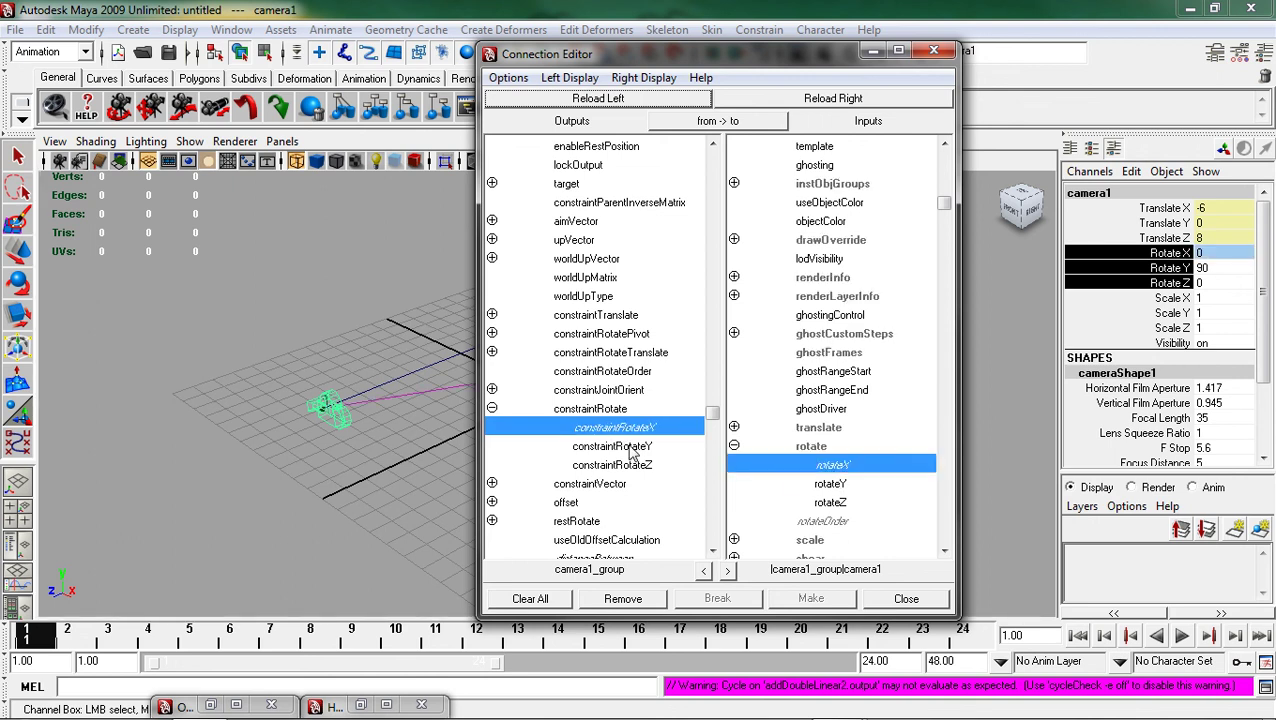
pyautogui.click(630, 448)
pyautogui.click(828, 484)
pyautogui.click(638, 467)
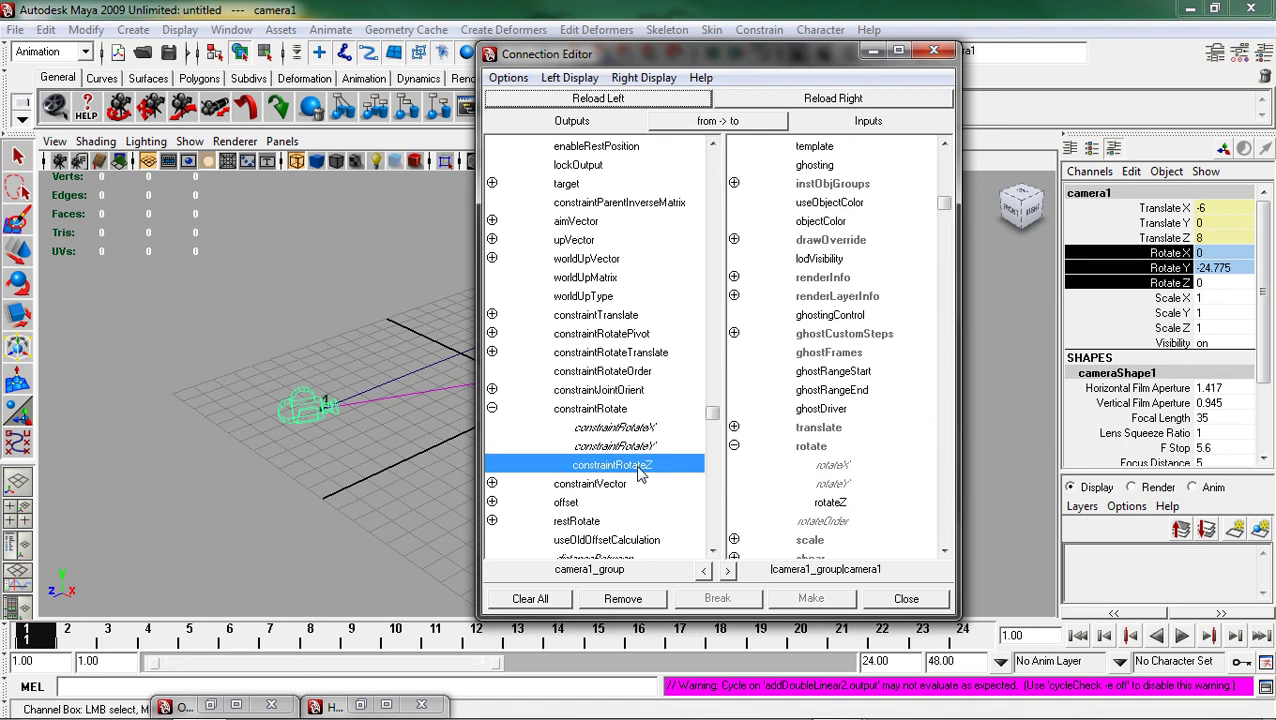
pyautogui.click(826, 502)
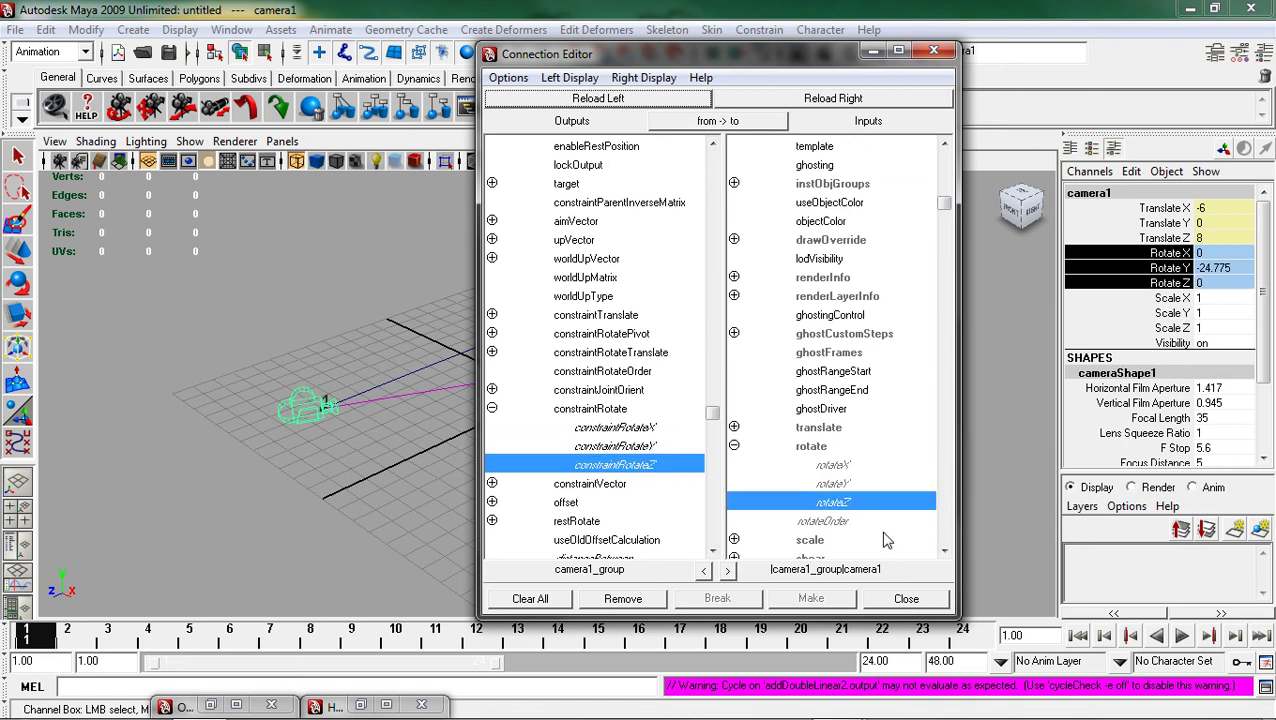
# Step: Close the Connection Editor, play the camera along the path, then stop and rewind to frame 1
pyautogui.click(907, 599)
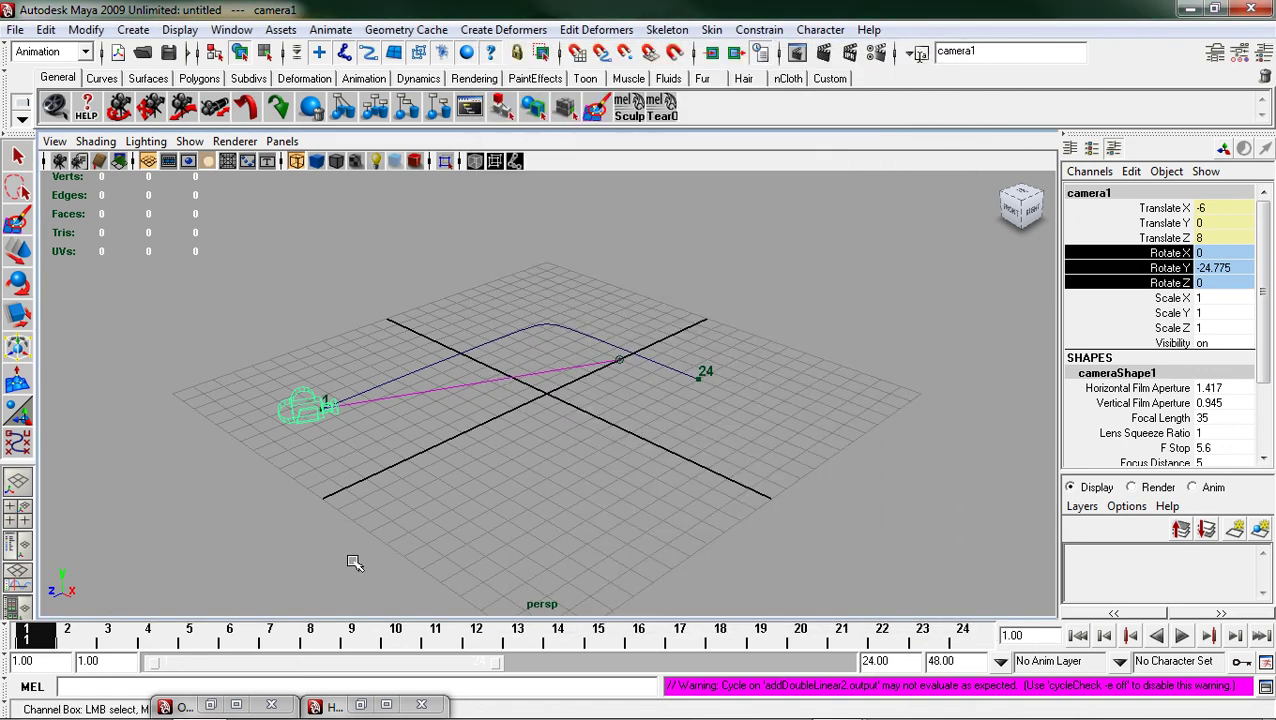
pyautogui.hotkey('alt', 'v')
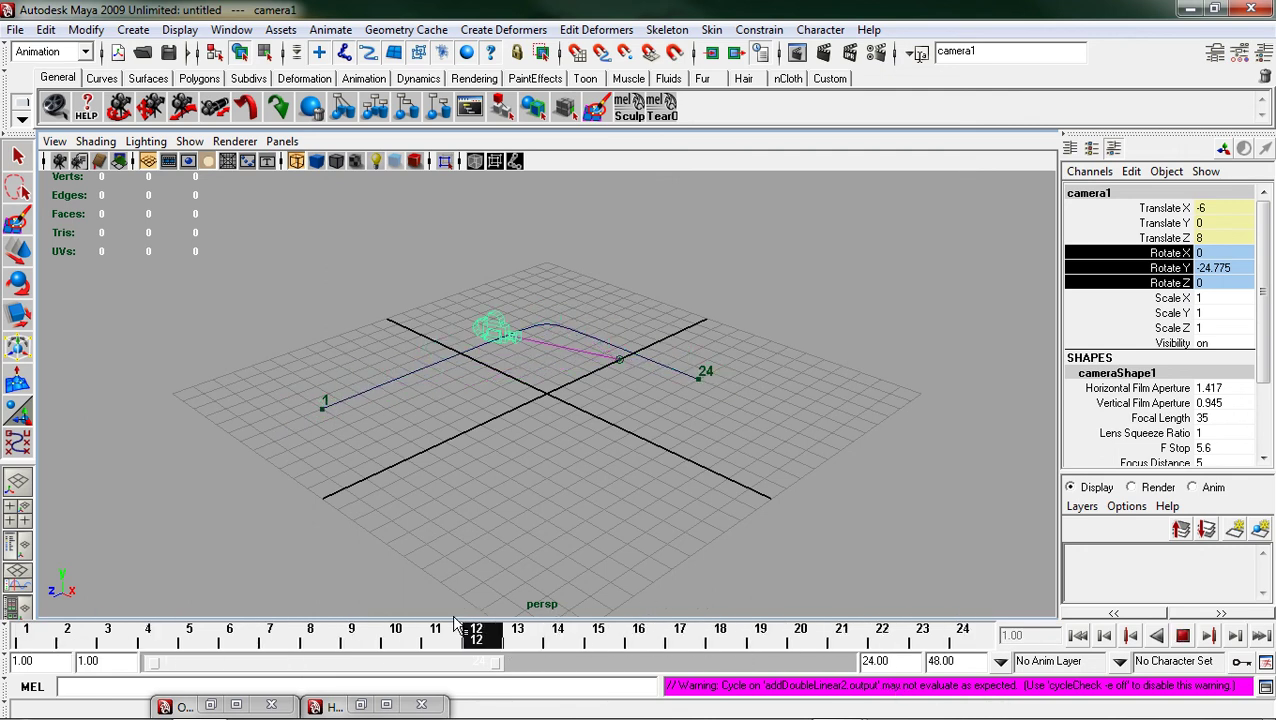
pyautogui.hotkey('alt', 'v')
pyautogui.hotkey('alt', 'shift', 'v')
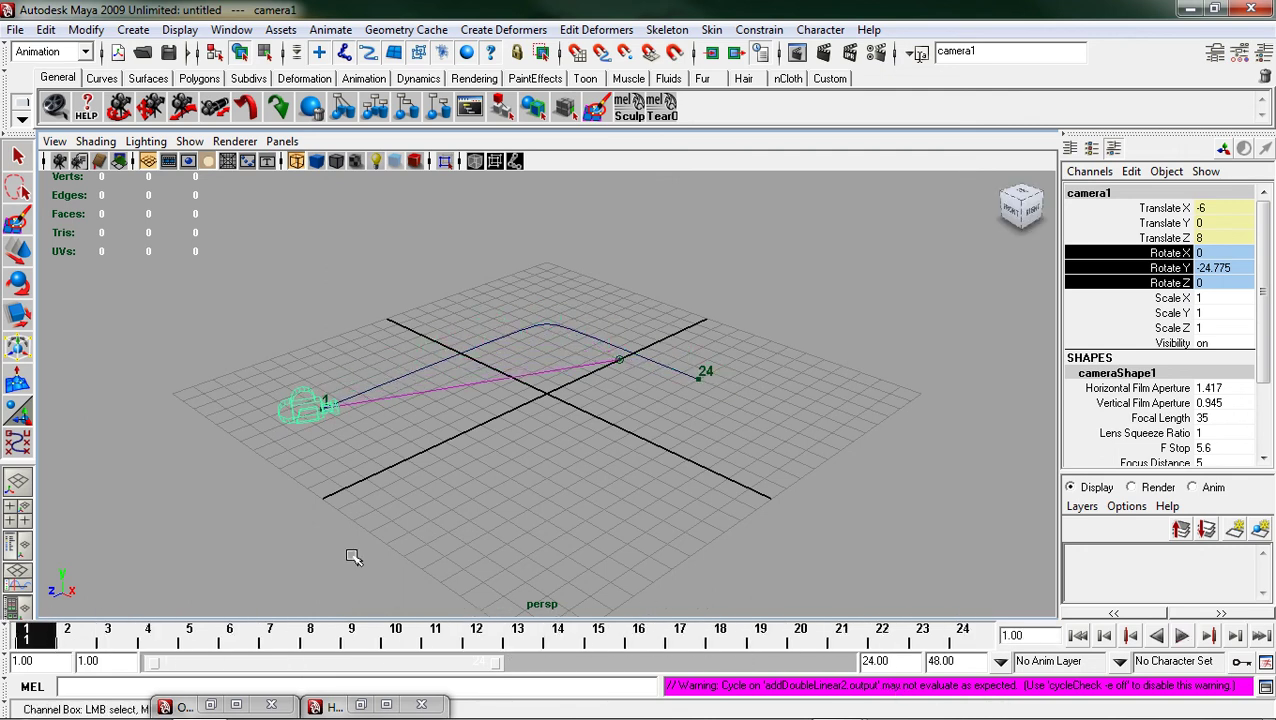
# Step: Select the camera1_aim locator with the Move tool ready to reposition it
pyautogui.press('q')
pyautogui.click(620, 360)
pyautogui.press('w')
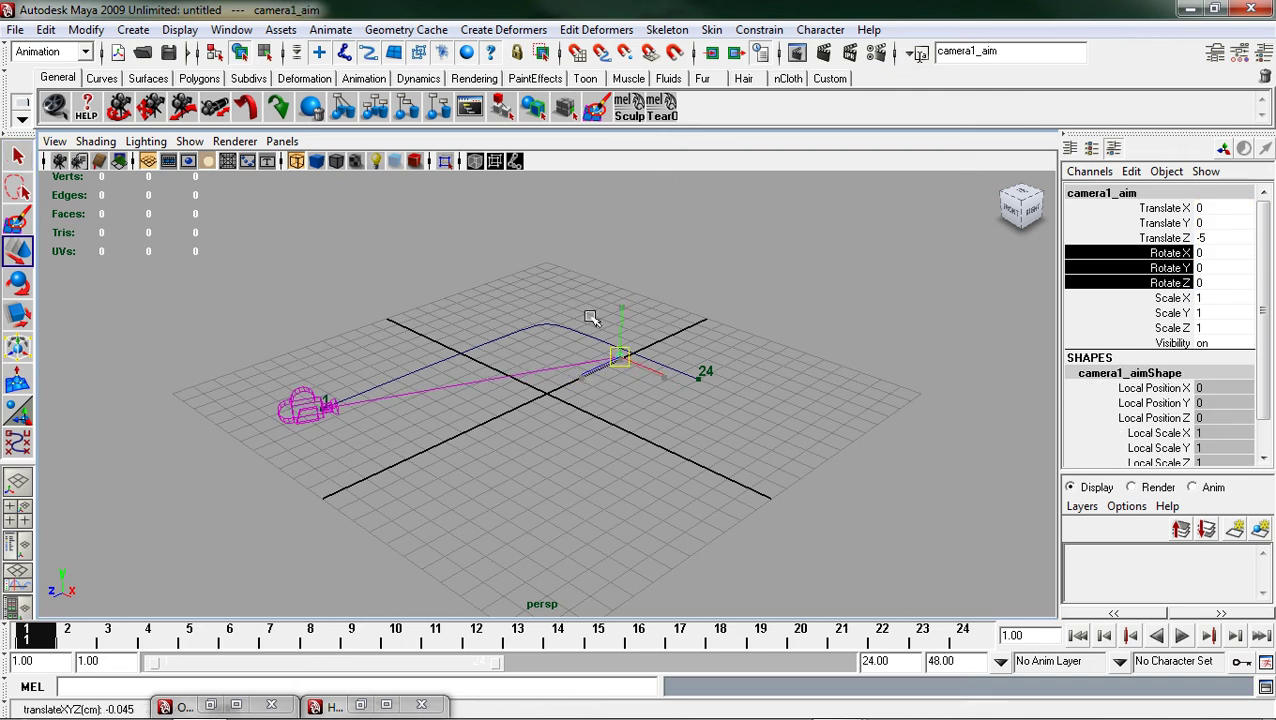